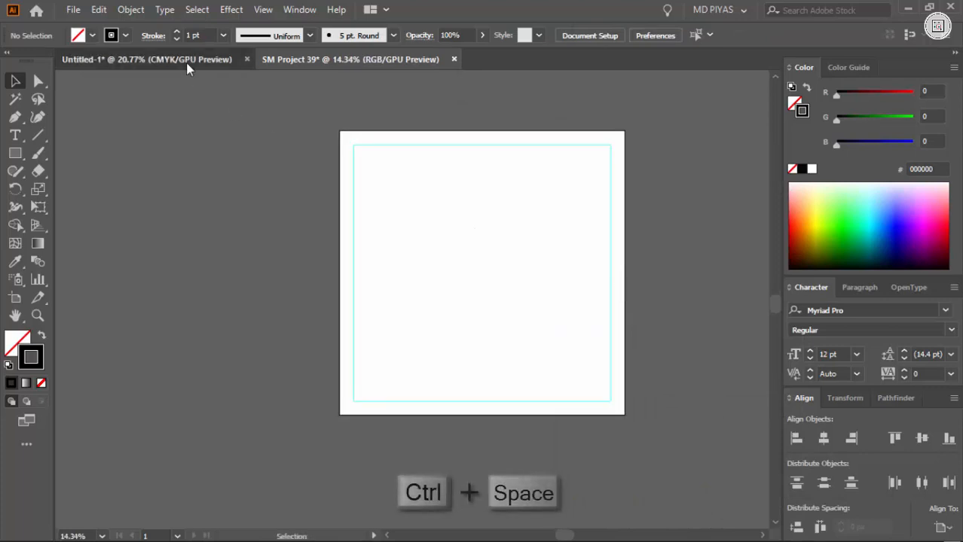
Step: Place the Modern Furniture reference image on the square artboard, align it right and vertically centred, and lock it
left_click(186, 62)
left_click_drag(377, 219, 437, 251)
left_click(851, 438)
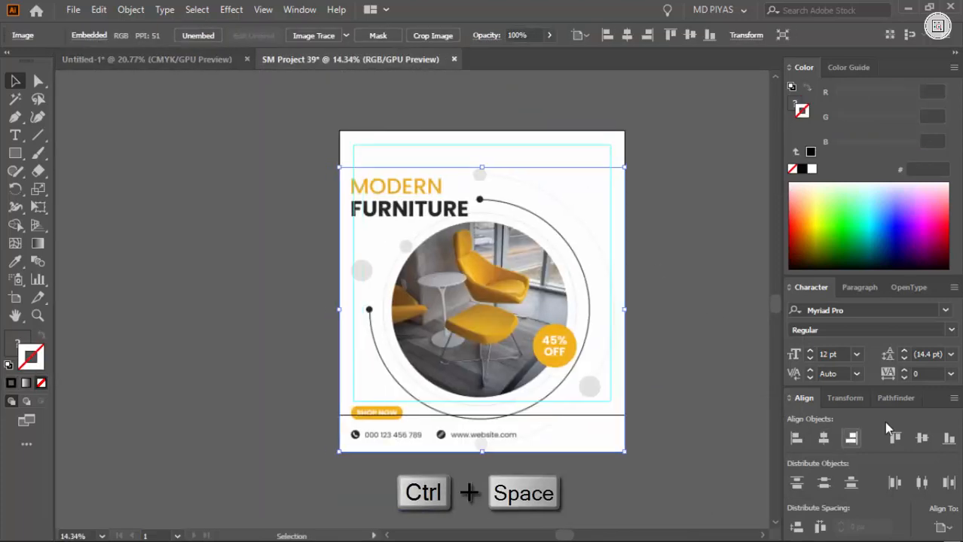
left_click(921, 439)
left_click(693, 337)
left_click(606, 350)
key("ctrl+2")
Step: Draw an unfilled circle with a black outline over the round furniture photo
left_click_drag(631, 341, 486, 386)
left_click_drag(15, 153, 83, 187)
left_click_drag(566, 367, 587, 379)
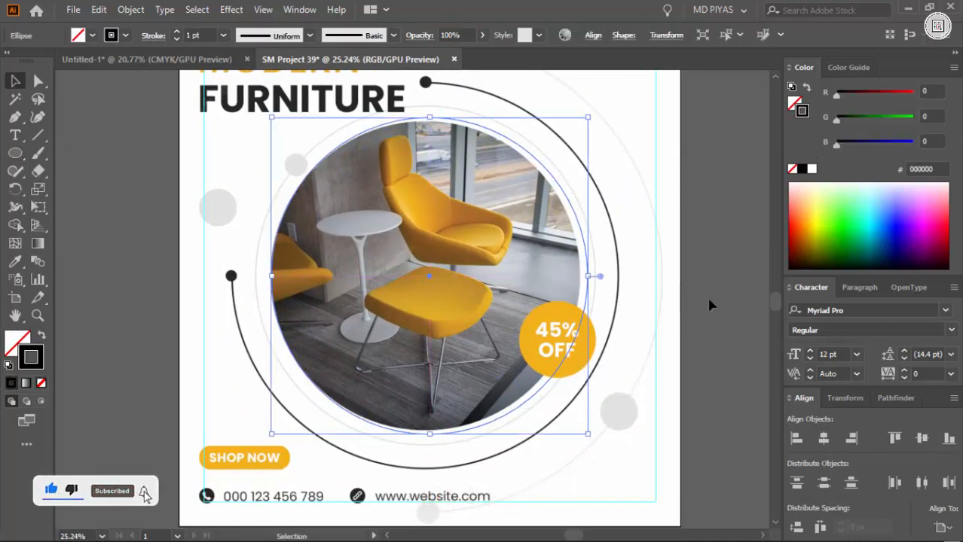
left_click(709, 305)
Step: Set the photo circle's stroke weight to 4 pt
key("ctrl+space")
left_click_drag(242, 141, 358, 208)
left_click(202, 34)
scroll(203, 35, "up", 3)
left_click(316, 160)
scroll(545, 452, "down", 4)
left_click_drag(546, 452, 561, 362)
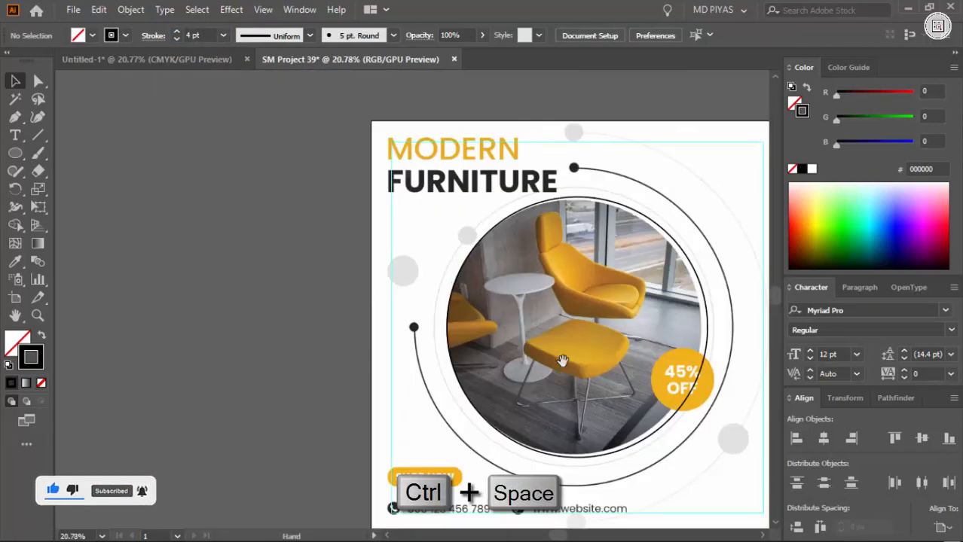
Step: Resize and position the circle so that it matches the edge of the round photo
scroll(675, 359, "up", 5)
left_click_drag(675, 358, 559, 280)
left_click(638, 223)
left_click_drag(644, 193, 624, 194)
key("ctrl+shift+a")
left_click(389, 318, "ctrl+alt")
left_click(457, 238, "ctrl+alt")
left_click_drag(457, 238, 511, 237)
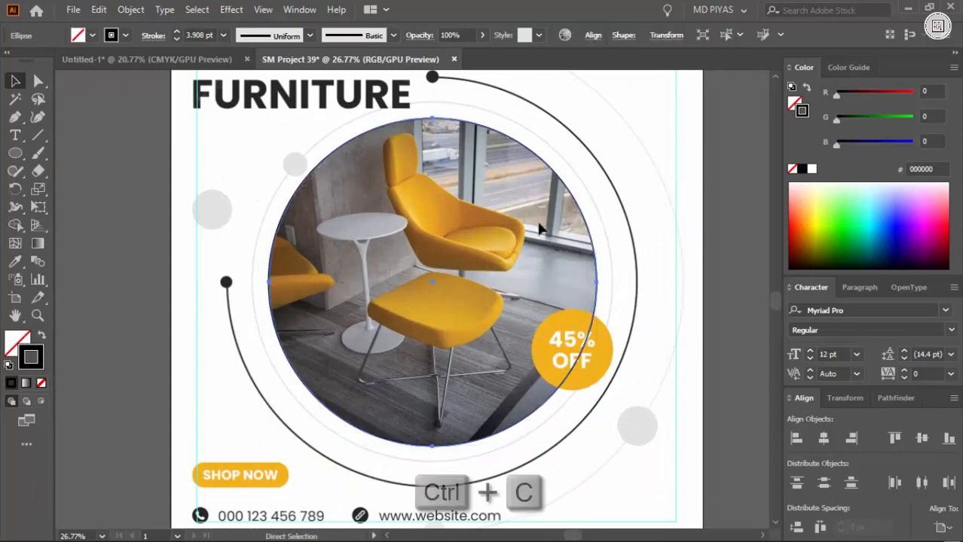
left_click_drag(548, 193, 577, 294)
left_click(575, 292)
left_click_drag(639, 493, 675, 492)
key("ctrl+z")
left_click_drag(574, 348, 544, 351)
Step: Copy the photo circle, paste it in front and enlarge it to match the thin grey ring around the photo
key("ctrl+shift+a")
left_click(548, 359)
key("ctrl+c")
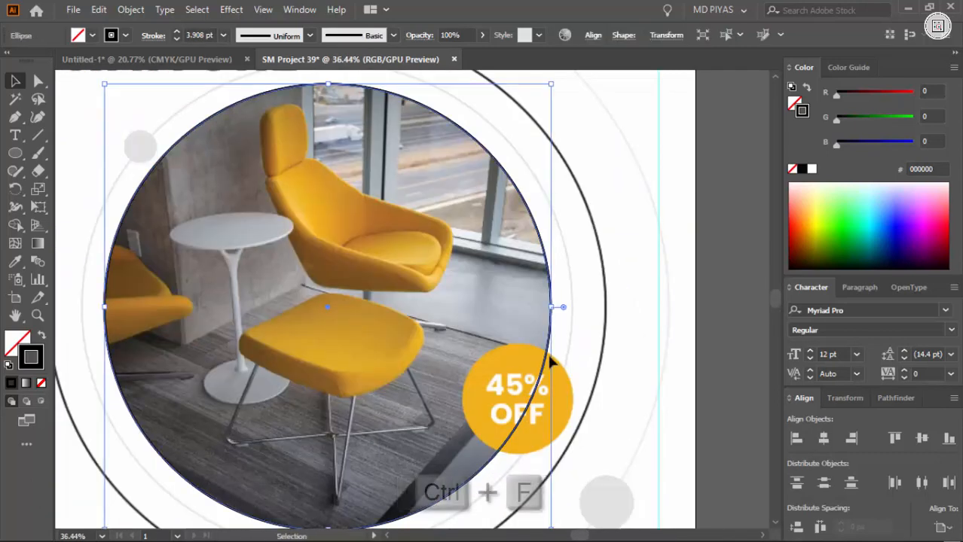
key("ctrl+f")
left_click_drag(551, 307, 494, 346)
key("ctrl+space")
key("ctrl+z")
left_click(578, 333)
key("ctrl+space")
left_click_drag(502, 331, 439, 296)
Step: Paste another circle in front and enlarge it to match the radius of the dark arc
key("ctrl+f")
left_click_drag(514, 321, 509, 362)
left_click(562, 322)
key("ctrl+space")
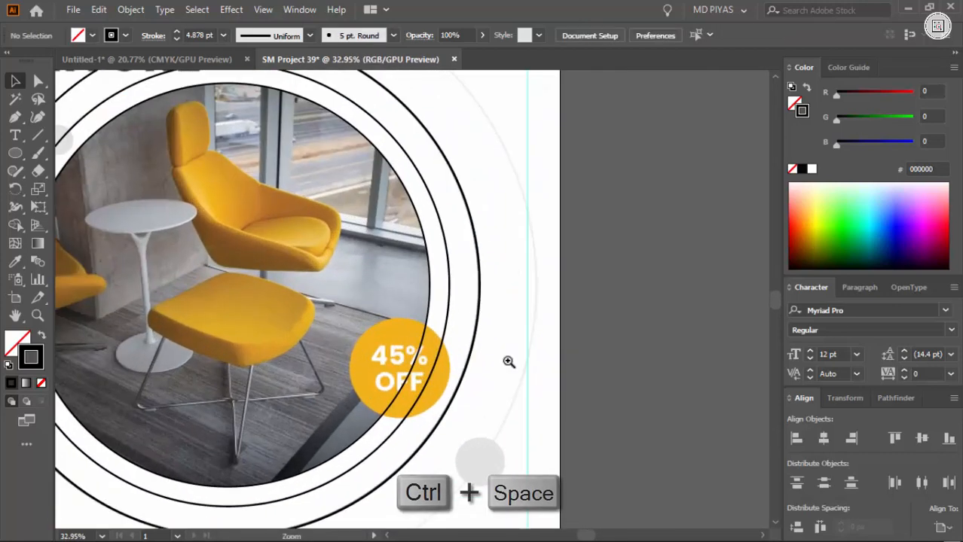
Step: Add a fourth concentric circle and enlarge it to match the faint outermost arc
left_click_drag(482, 289, 539, 302)
key("ctrl+space")
mouse_move(508, 300)
left_mouse_down()
mouse_move(408, 338)
mouse_move(331, 339)
mouse_move(327, 389)
mouse_move(348, 234)
left_mouse_up()
mouse_move(358, 324)
left_mouse_down()
mouse_move(392, 339)
mouse_move(399, 332)
left_mouse_up()
left_click_drag(405, 295, 405, 294)
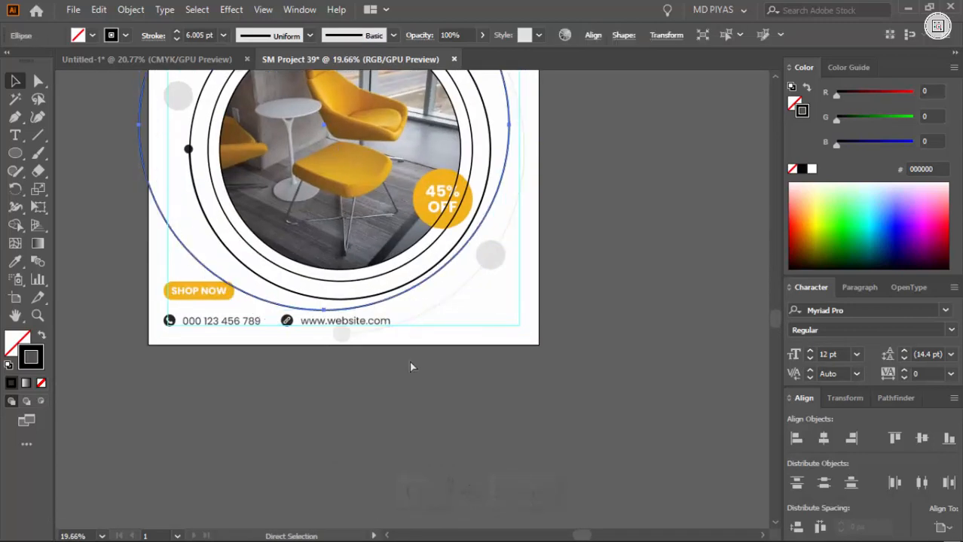
key("ctrl+z")
key("ctrl+space")
left_click_drag(354, 375, 255, 339)
left_click_drag(361, 221, 496, 305)
key("ctrl+z")
key("ctrl+z")
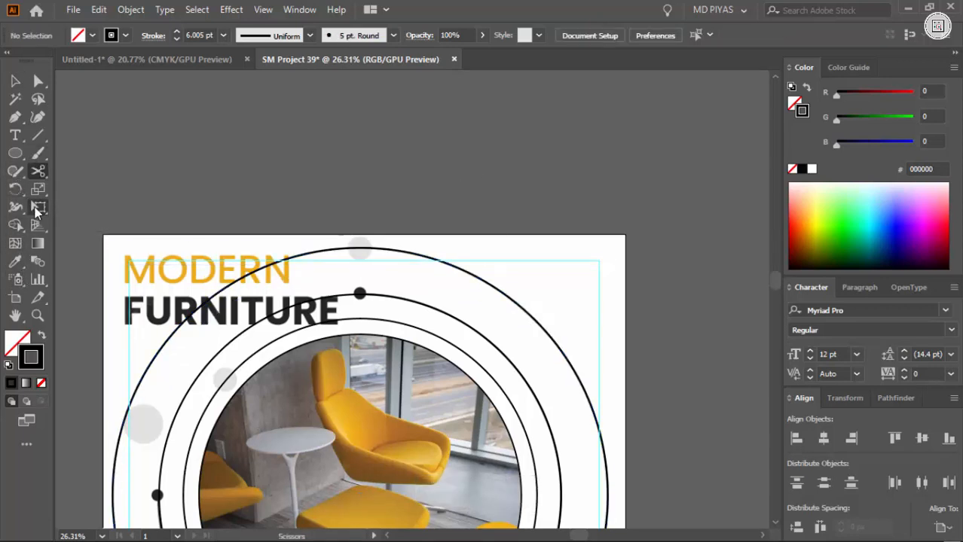
Step: Cut the outermost circle with the Scissors tool at the grey dots on its upper and lower ends
left_click(41, 174)
left_click_drag(409, 256, 636, 259)
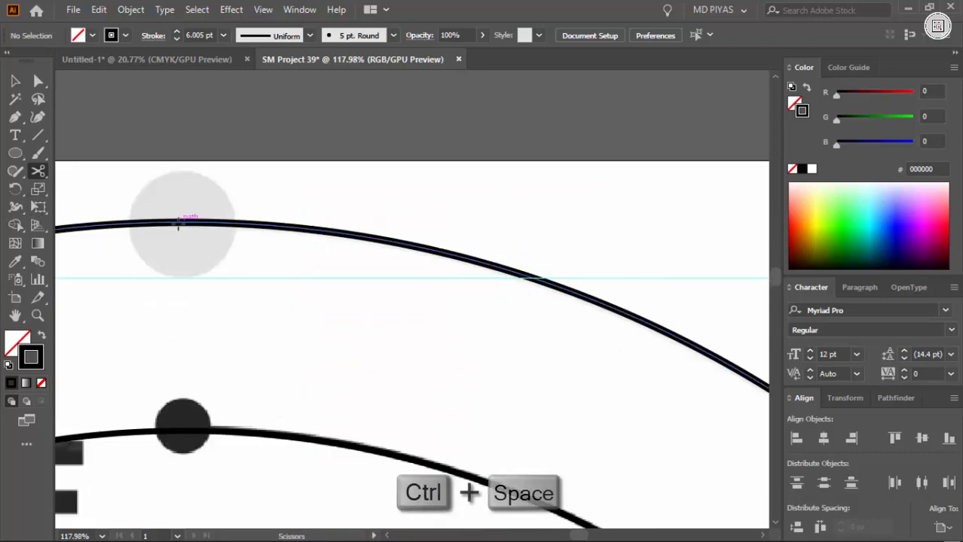
left_click(181, 222)
left_click_drag(291, 207, 91, 214)
left_click_drag(265, 505, 285, 247)
left_click_drag(289, 309, 342, 246)
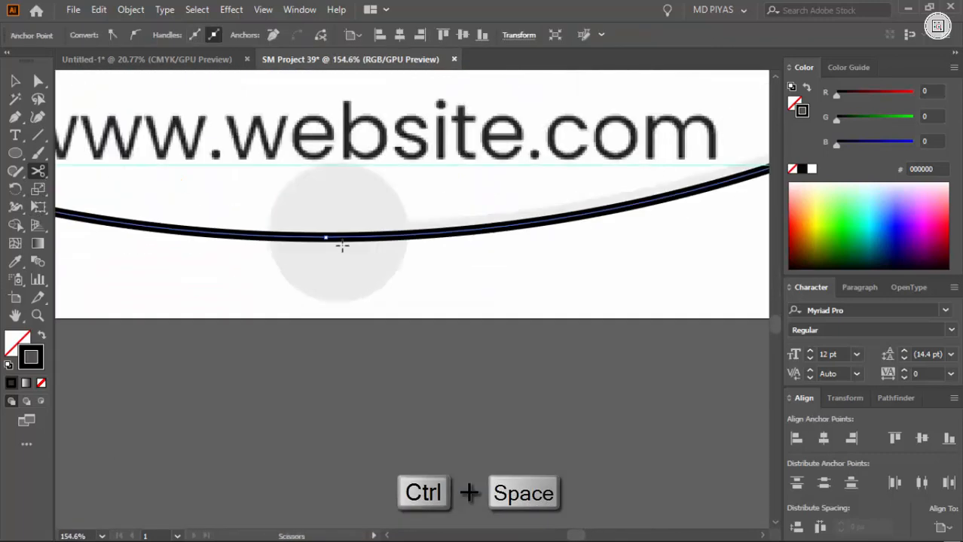
left_click_drag(433, 252, 322, 319)
left_click_drag(413, 275, 354, 280)
Step: Delete the left half of the cut outermost circle
left_click_drag(388, 172, 431, 171)
left_click_drag(283, 291, 345, 297)
left_click(189, 217)
left_click(229, 244)
key("Delete")
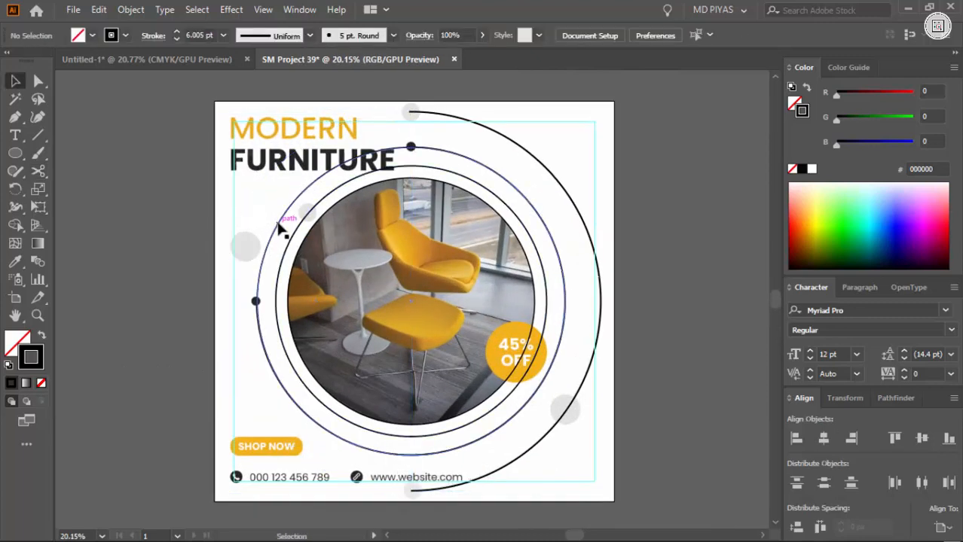
left_click_drag(278, 223, 265, 204)
key("ctrl+z")
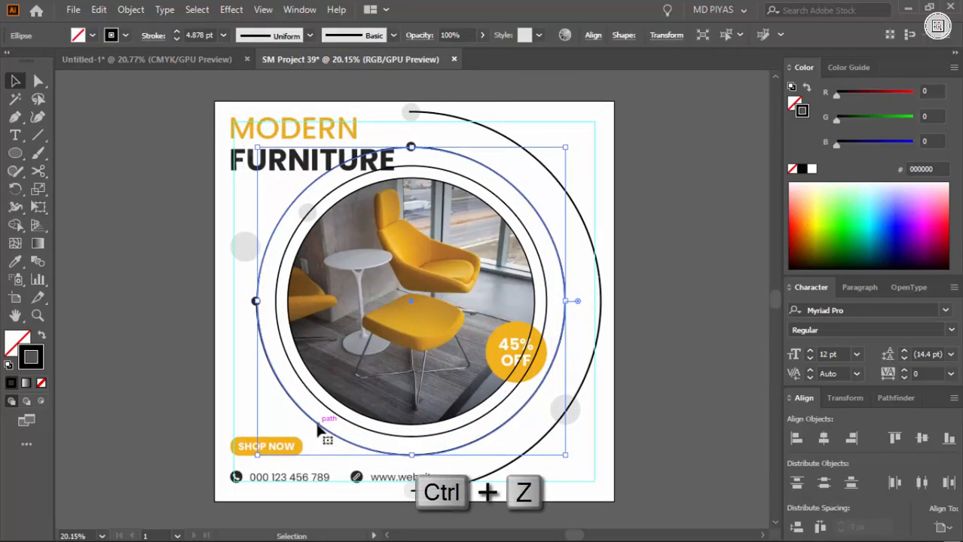
key("ctrl+z")
key("ctrl+z")
key("ctrl+z")
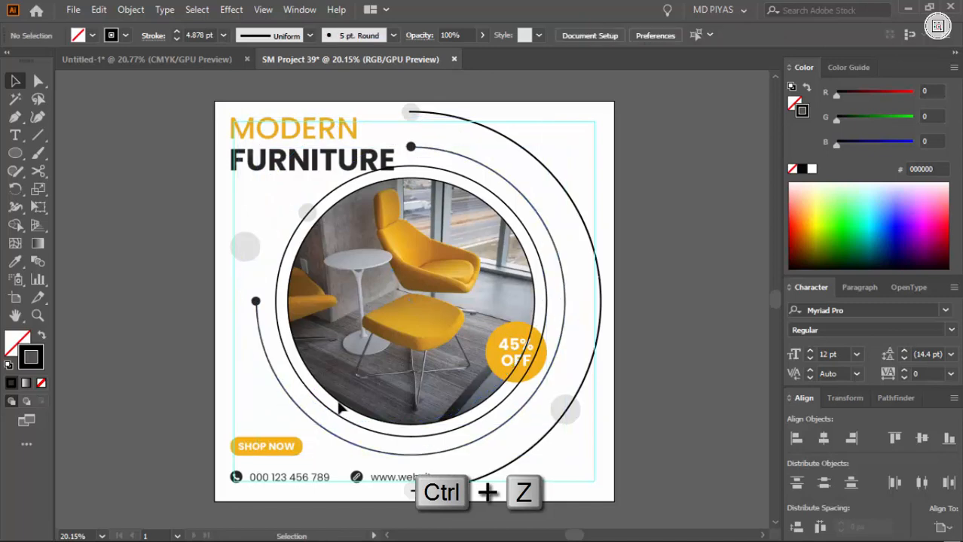
key("ctrl+z")
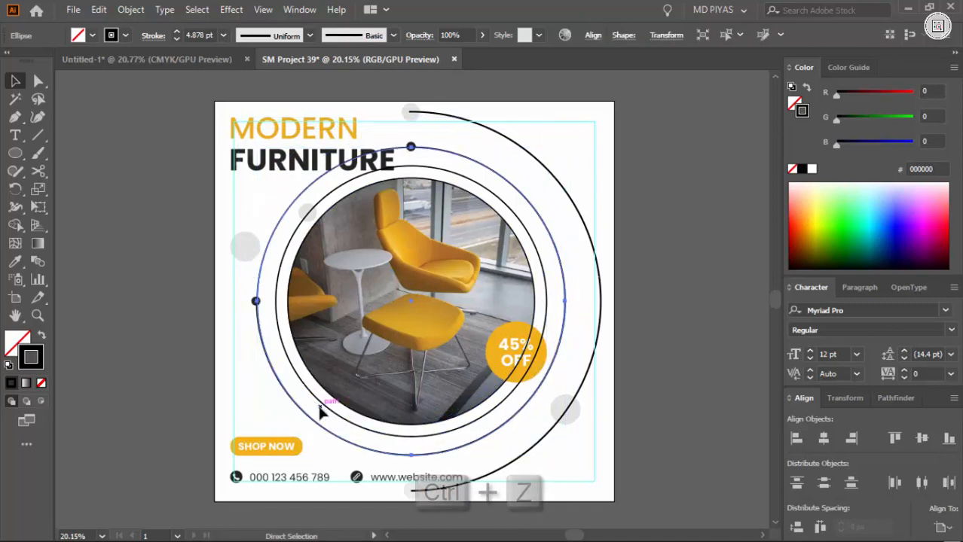
Step: Cut the circle over the dark arc with the Scissors tool at the arc's left and upper dots
key("ctrl+space")
left_click_drag(263, 301, 439, 351)
key("c")
left_click(343, 344)
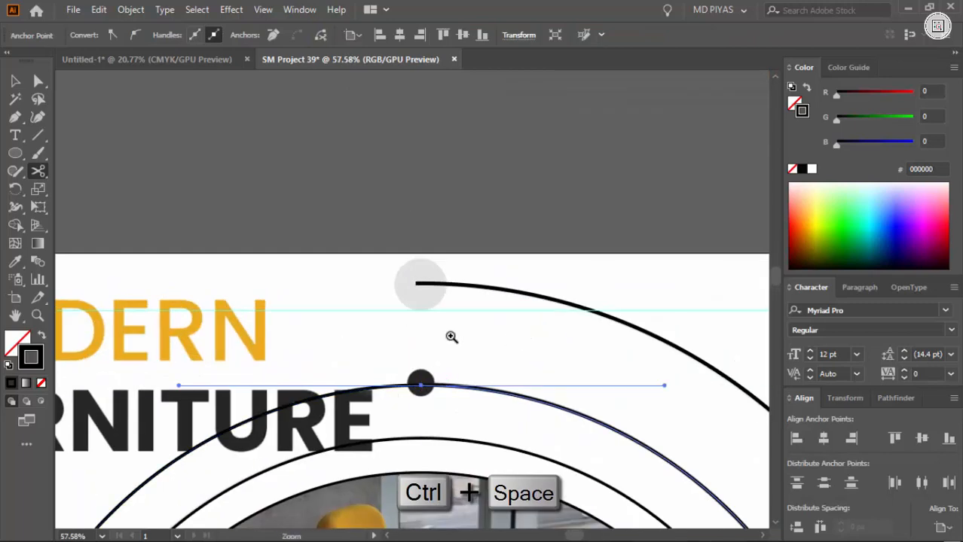
left_click_drag(451, 338, 279, 332)
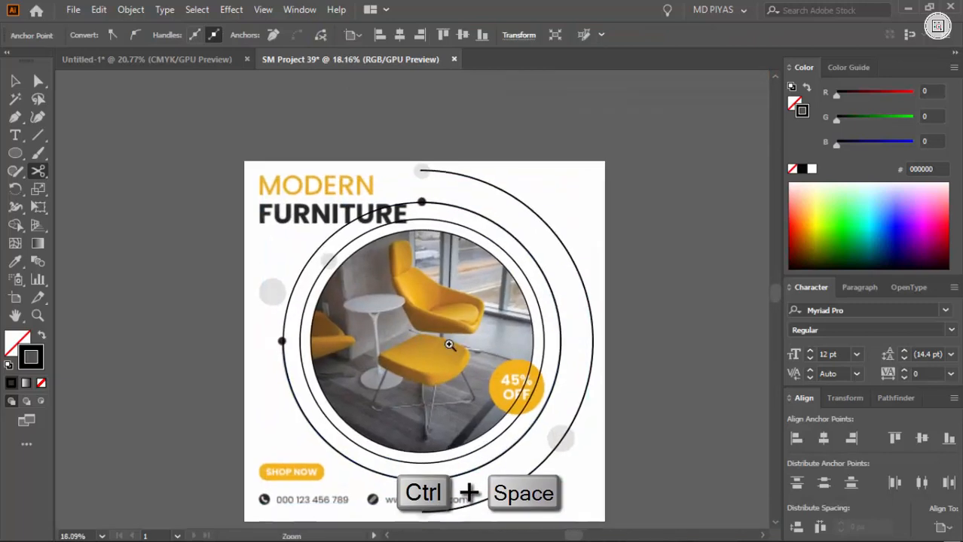
Step: Delete the upper-left quarter of the circle that traces the dark arc
key("v")
left_click(311, 238)
left_click(322, 243)
left_click_drag(323, 259, 285, 229)
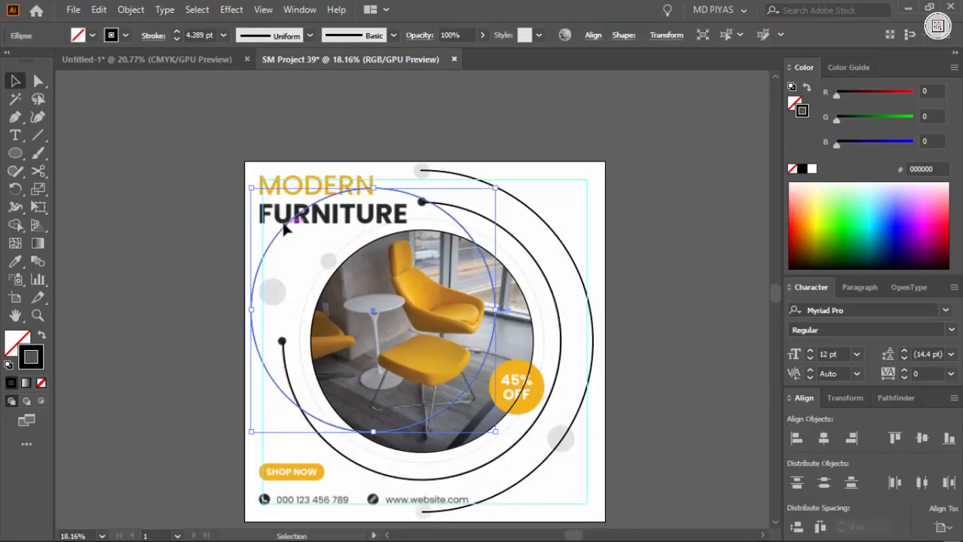
key("ctrl+z")
left_click(236, 228)
Step: Draw a circle over the yellow 45% OFF badge and fit it to the badge's edge
left_click_drag(521, 396, 511, 295)
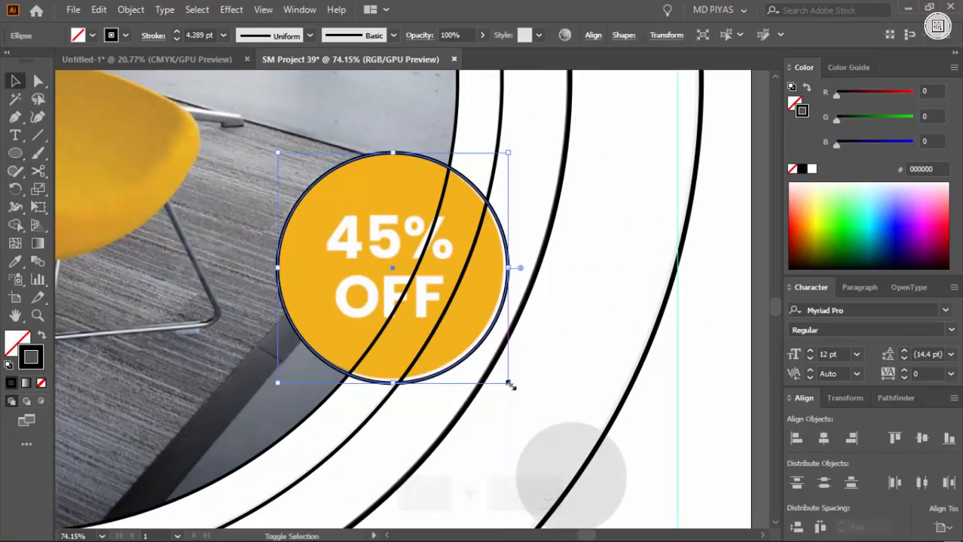
left_click_drag(511, 386, 507, 382)
left_click(603, 363)
left_click_drag(602, 364, 290, 384)
Step: Draw a circle about 153 px wide over the large grey dot left of the photo
left_click_drag(444, 335, 96, 236)
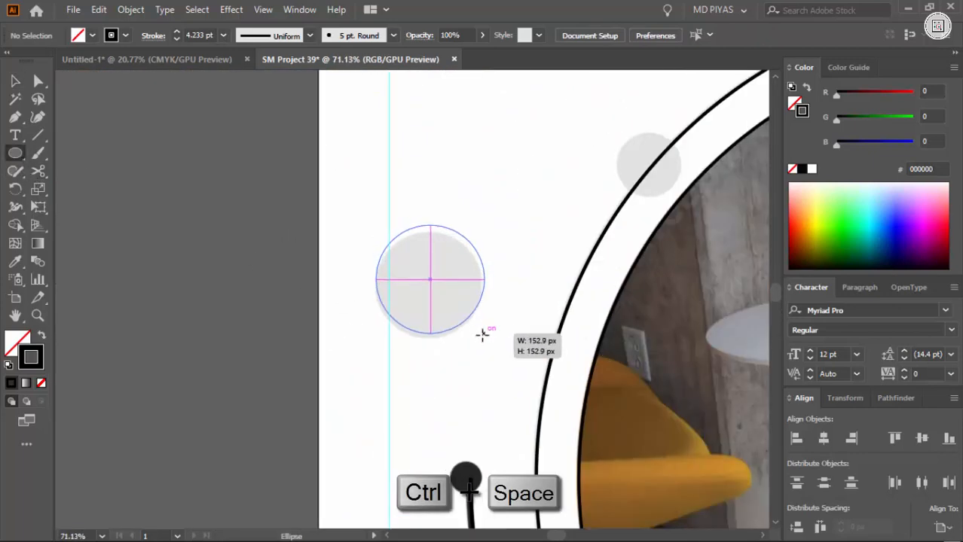
left_click_drag(482, 335, 483, 334)
key("c")
key("ctrl+space")
left_click_drag(504, 282, 376, 419)
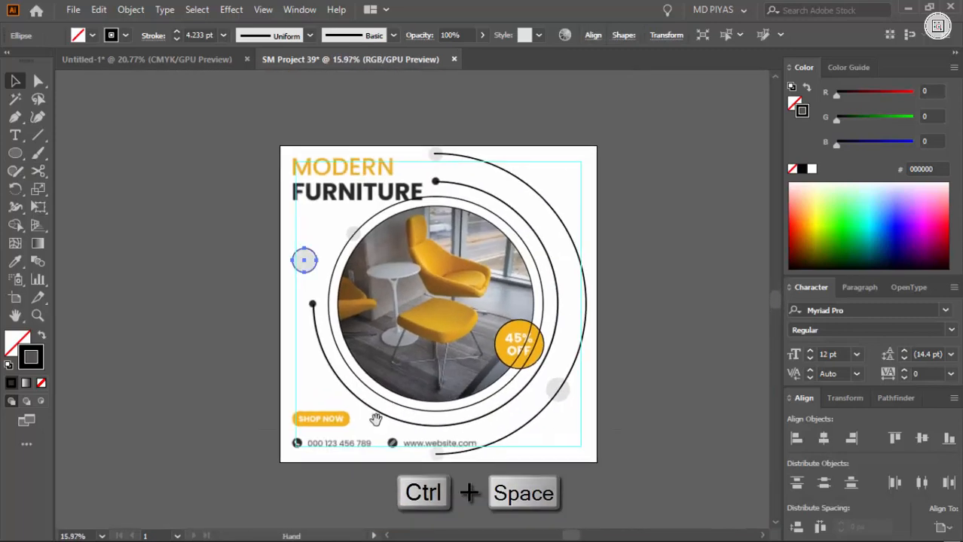
Step: Add a smaller circle over the small grey dot on the thin ring at the photo's upper left
left_click_drag(308, 245, 409, 427)
left_click_drag(334, 443, 664, 263)
left_click_drag(671, 305, 639, 272)
left_click_drag(611, 198, 539, 197)
left_click_drag(638, 187, 258, 475)
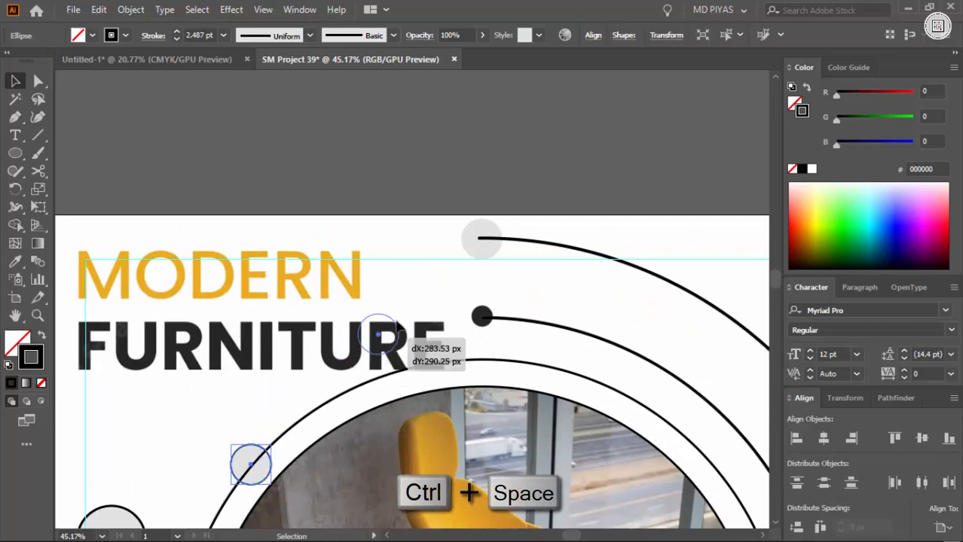
Step: Copy the small circle onto the grey dots at both ends of the outer arc and onto its lower-right dot
left_click_drag(574, 205, 381, 318)
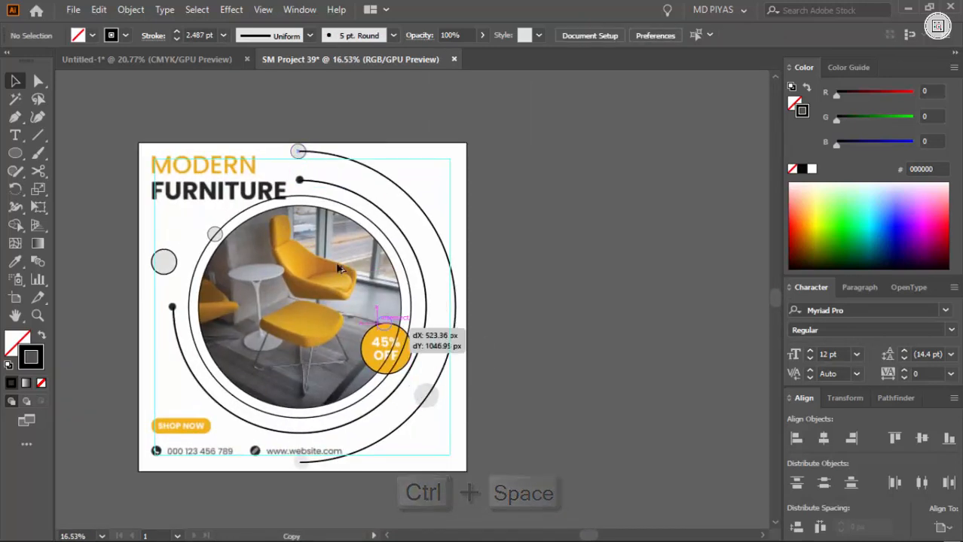
left_click_drag(336, 429, 240, 386)
left_click(422, 392)
left_click_drag(576, 289, 522, 306)
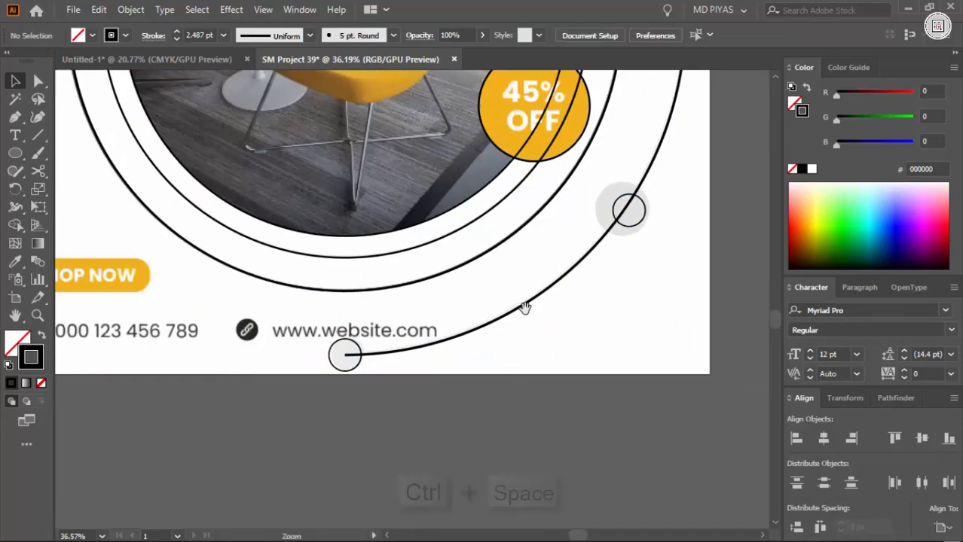
Step: Enlarge the circle on the outer arc's lower-right grey dot to match that dot
left_click_drag(636, 224, 666, 263)
left_click_drag(666, 263, 447, 312)
left_click_drag(519, 207, 518, 207)
left_click_drag(407, 201, 467, 351)
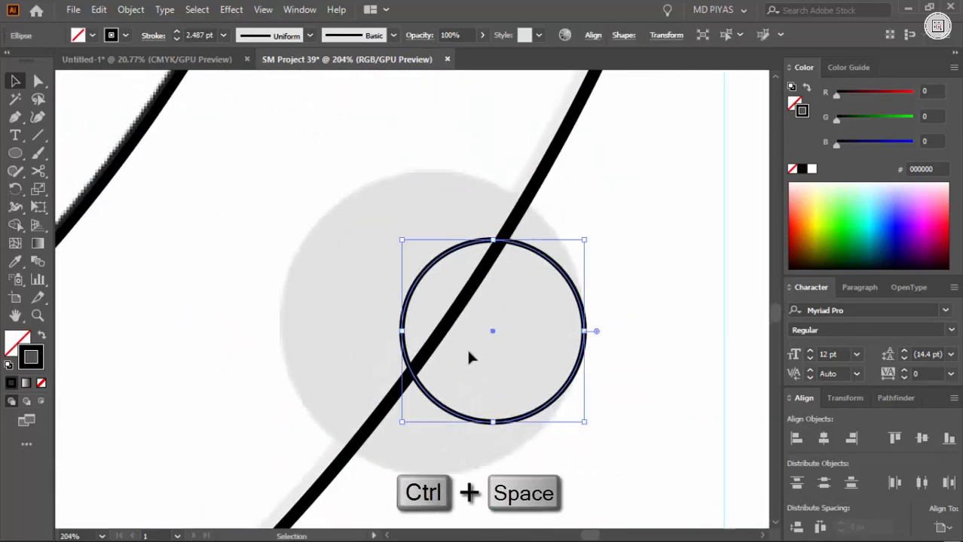
left_click_drag(406, 331, 283, 332)
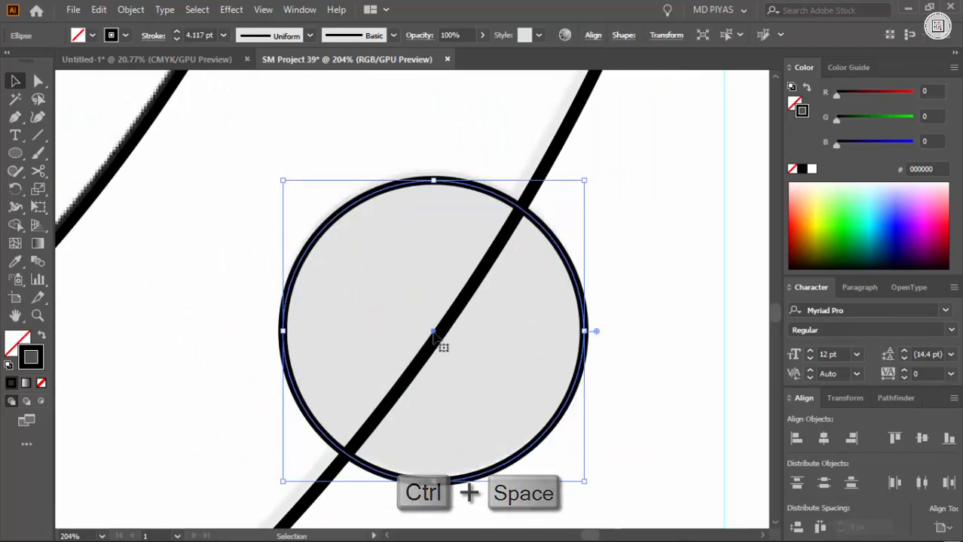
left_click(628, 284)
left_click_drag(565, 302, 484, 316)
Step: Add smaller circles over the two dark end dots of the inner arc and scale them to match
left_click_drag(392, 180, 392, 290)
left_click_drag(297, 194, 360, 243)
left_click_drag(443, 110, 407, 223)
left_click_drag(414, 420, 420, 437)
left_click_drag(442, 389, 419, 390)
mouse_move(355, 397)
left_mouse_down()
mouse_move(582, 445)
mouse_move(484, 351)
left_mouse_up()
left_click_drag(462, 452, 461, 402)
left_click_drag(462, 236, 462, 259)
left_click(660, 178)
left_click_drag(570, 217, 361, 226)
left_click_drag(595, 452, 550, 260)
left_click_drag(558, 391, 467, 366)
left_click_drag(392, 363, 472, 409)
Step: Draw a rectangle over the SHOP NOW button, starting at the margin guide, and fully round its corners
left_click_drag(21, 153, 68, 171)
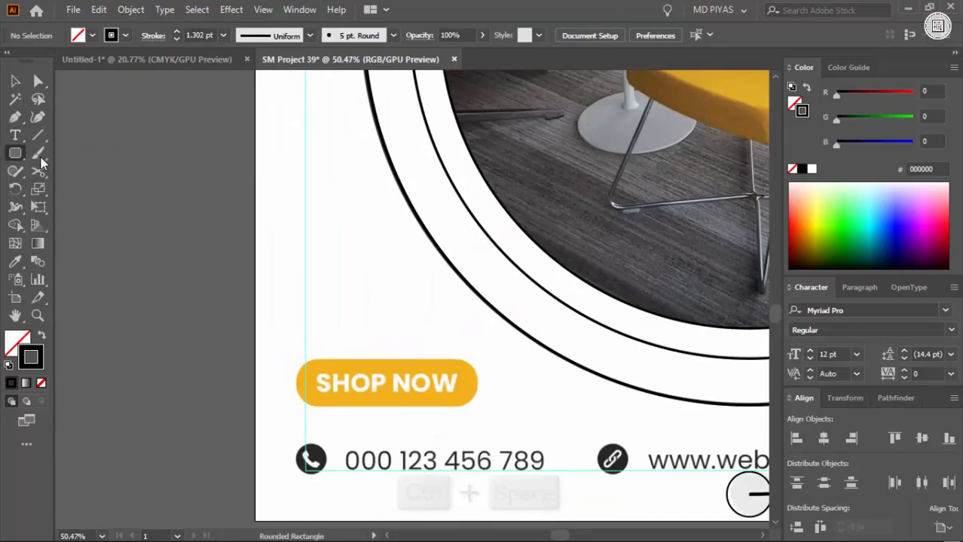
left_click_drag(353, 428, 430, 422)
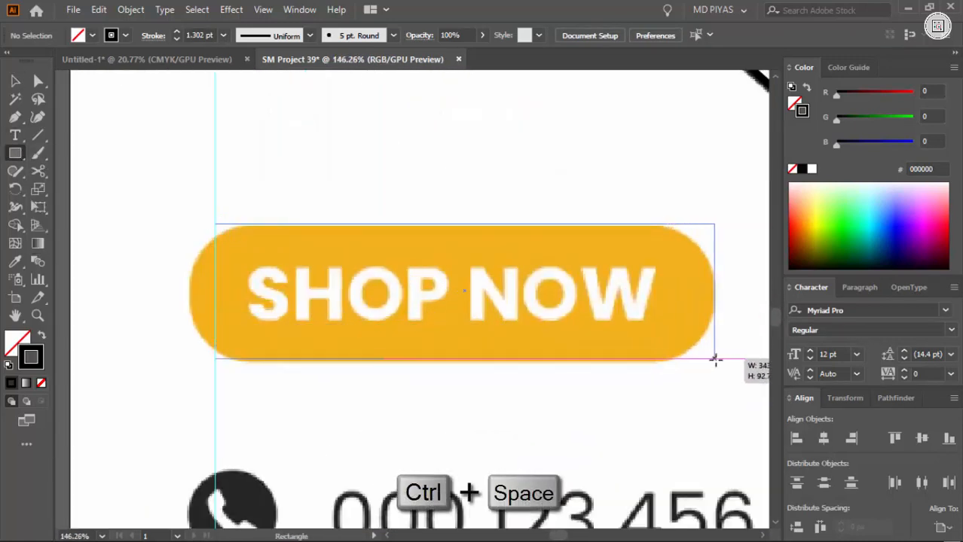
left_click_drag(226, 234, 410, 328)
key("v")
left_click(360, 199)
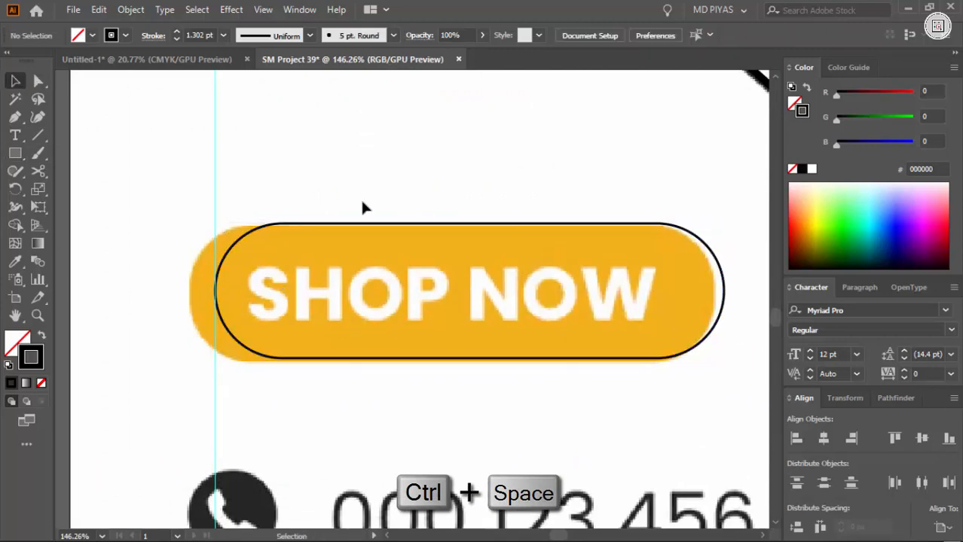
Step: Reduce the rounded rectangle's height slightly to fit the SHOP NOW button
left_click(461, 224)
left_click_drag(470, 224, 471, 232)
key("a")
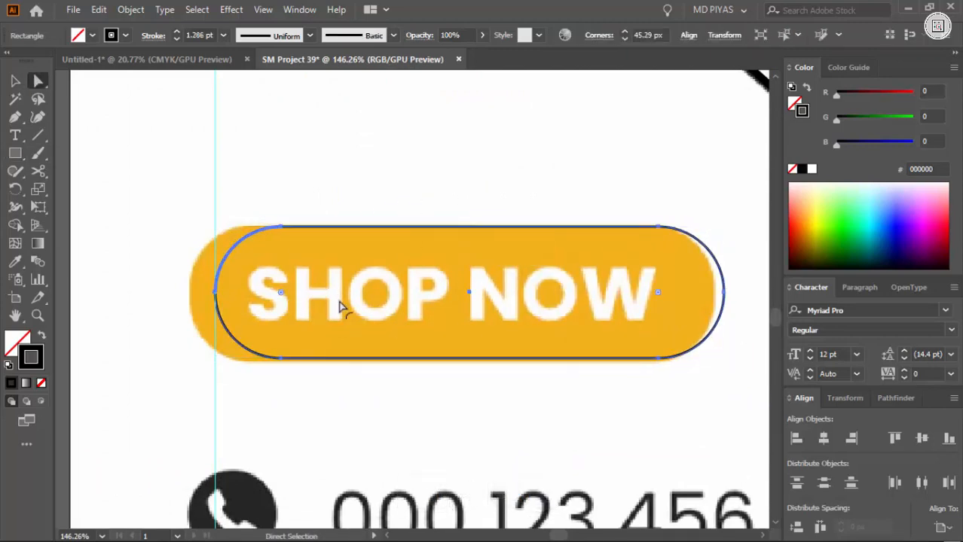
key("v")
left_click(487, 166)
Step: Unlock the reference image beneath the traced shapes
left_click_drag(487, 166, 86, 343)
left_click_drag(497, 231, 334, 317)
left_click_drag(452, 232, 504, 232)
key("ctrl+alt+2")
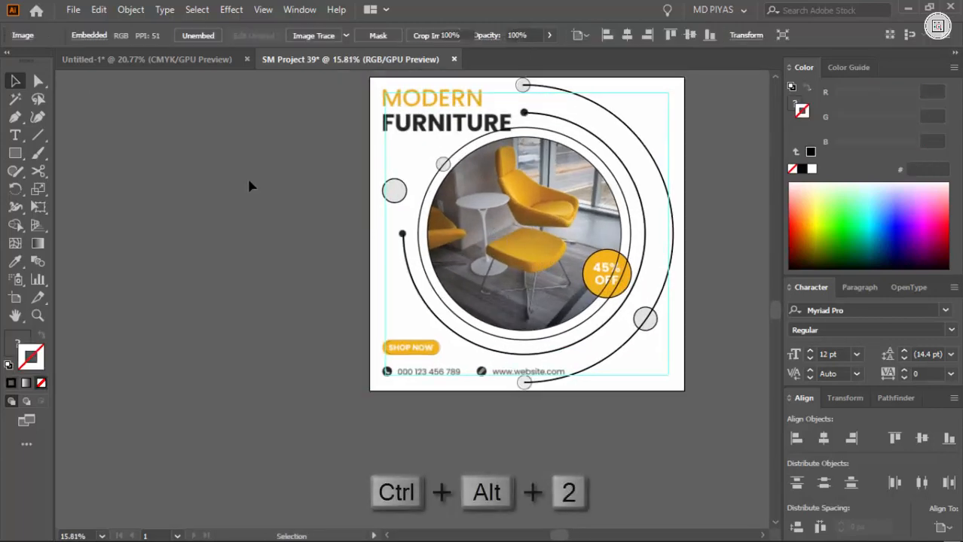
left_click(250, 179)
left_click_drag(263, 152, 356, 188)
left_click_drag(357, 186, 449, 245)
key("f")
key("f")
left_click_drag(420, 216, 449, 246)
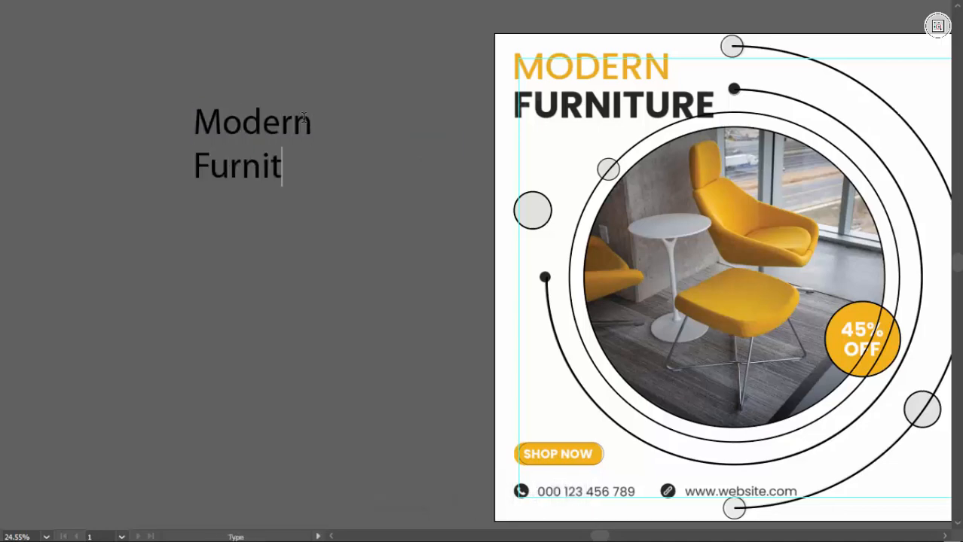
type("%")
key("Return")
type("off")
key("ctrl+x")
key("ctrl+v")
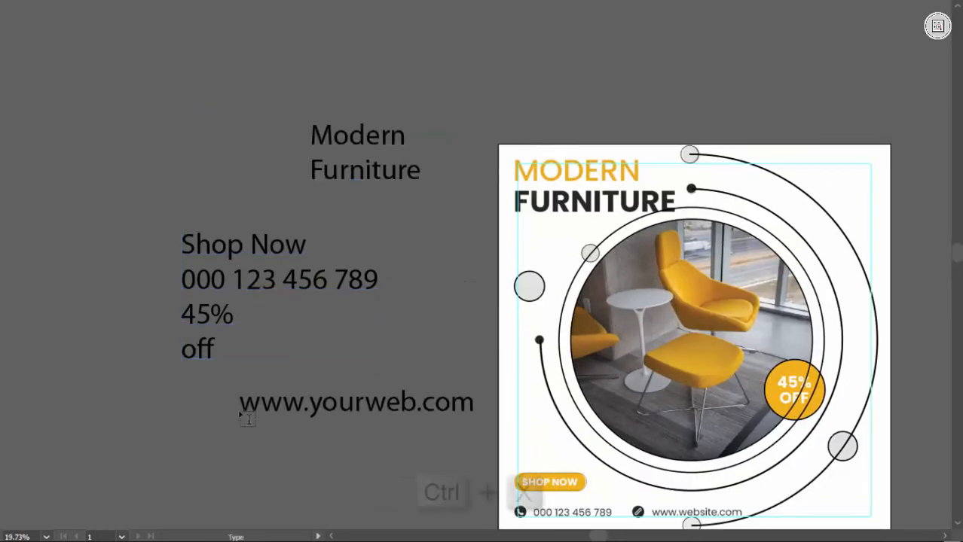
Step: Convert the texts to uppercase and set their font to Roboto Bold
key("f")
left_click(164, 9)
left_click(952, 330)
left_click(827, 481)
Step: Split FURNITURE off from MODERN into its own text object and select its characters
left_click(354, 186)
key("ctrl+x")
key("ctrl+v")
left_click_drag(159, 235, 339, 252)
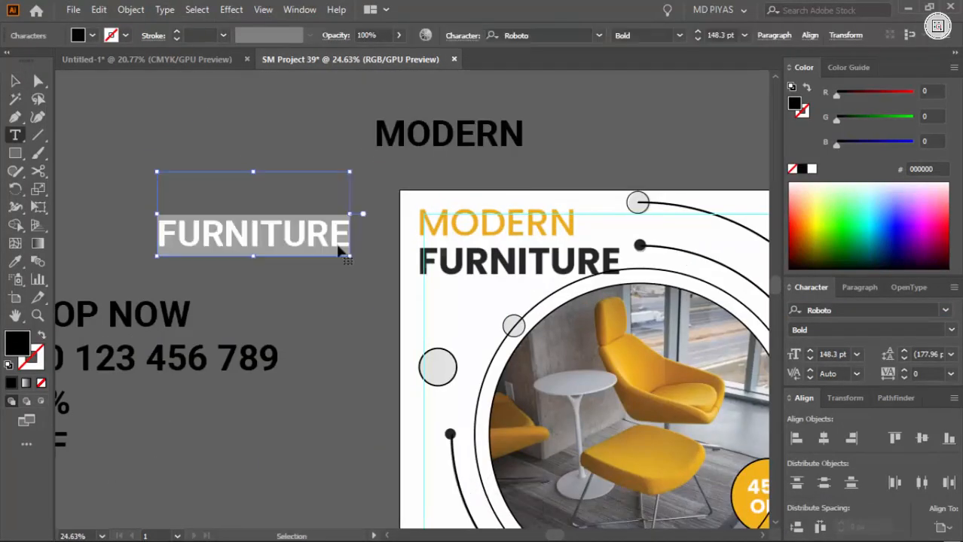
Step: Move MODERN and FURNITURE as separate texts onto the artboard, stacked at the upper-left corner over the reference heading
key("ctrl+x")
key("ctrl+v")
left_click_drag(200, 118, 404, 200)
left_click_drag(321, 191, 557, 195)
left_click_drag(447, 201, 440, 198)
left_click_drag(440, 200, 335, 260)
left_click_drag(334, 274, 354, 282)
left_click_drag(468, 227, 527, 227)
left_click_drag(434, 315, 403, 296)
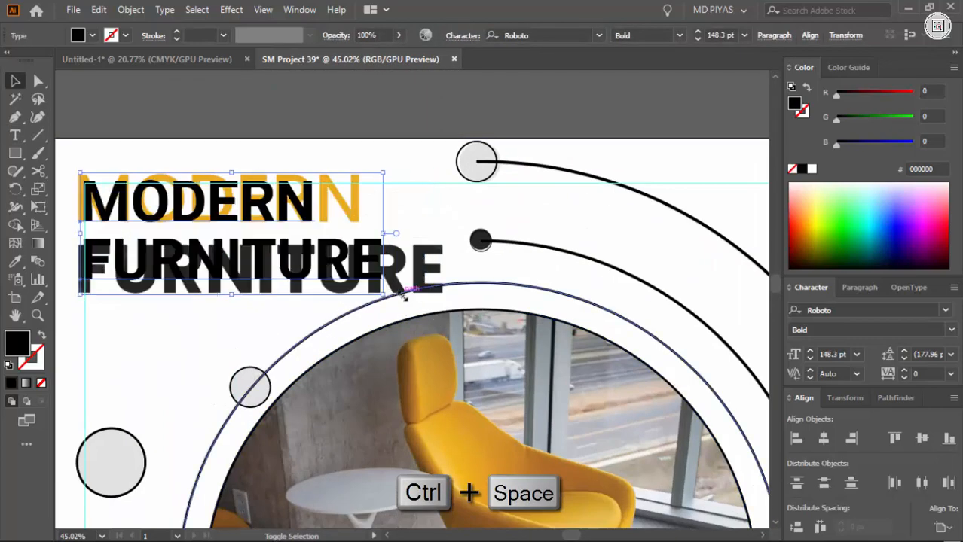
Step: Fit the stacked heading to the upper-left margin guides and move the reference image beside the artboard
left_click(411, 252)
left_click_drag(426, 232, 159, 381)
left_click_drag(360, 271, 560, 312)
left_click_drag(394, 127, 401, 205)
left_click_drag(502, 260, 162, 392)
left_click_drag(555, 327, 451, 325)
left_click_drag(449, 329, 618, 310)
left_click(611, 214)
left_click_drag(389, 282, 422, 341)
Step: Switch to Chrome, search Google for "modern futurener" and browse its image results
left_click(679, 526)
left_click(679, 526)
left_click(679, 526)
left_click(682, 13)
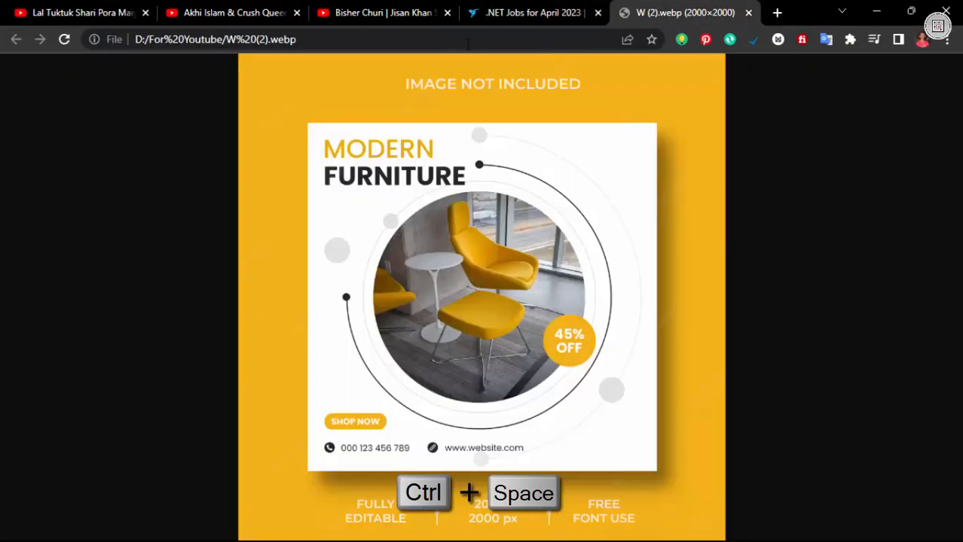
left_click(467, 42)
type("modern futurener")
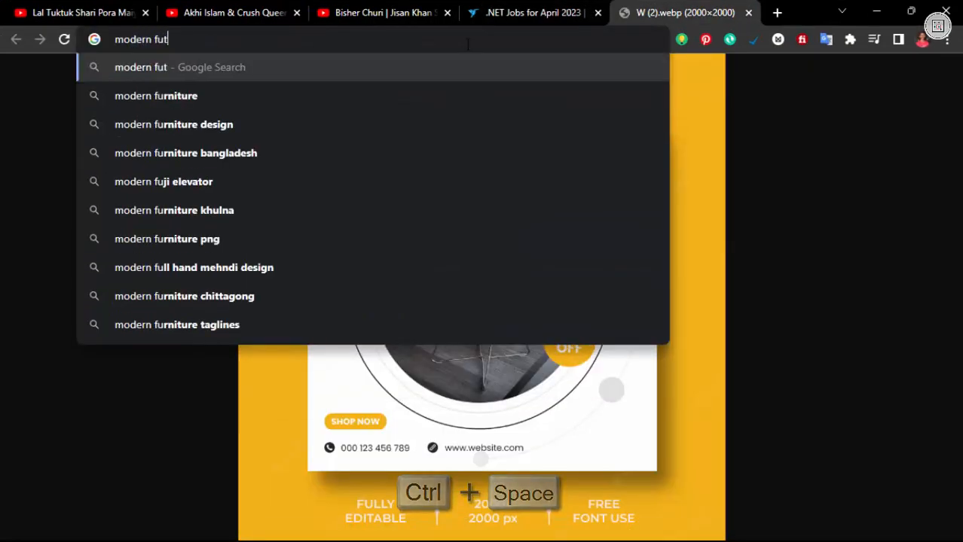
key("Return")
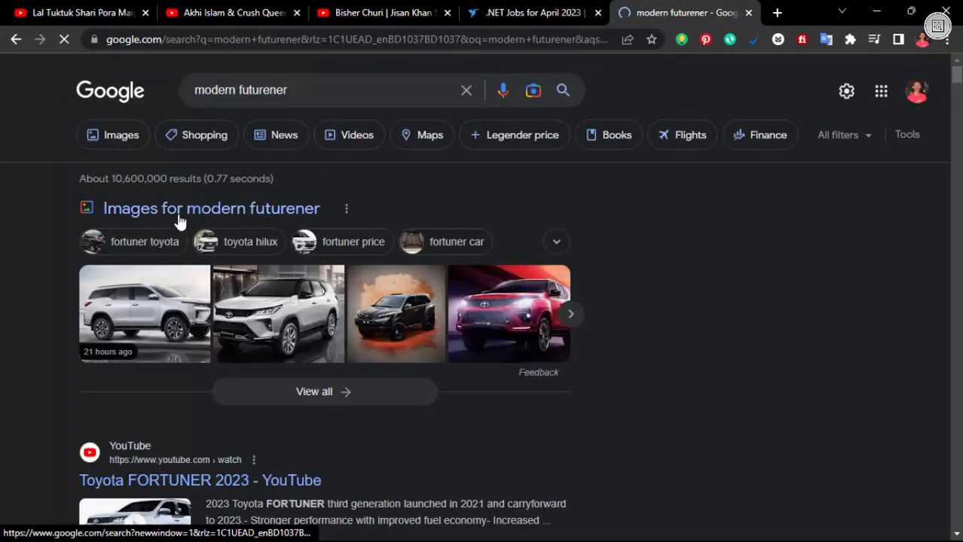
left_click(173, 218)
scroll(405, 254, "down", 8)
Step: Copy the word FURNITURE from the Illustrator heading and use it to search Google Images for "modern FURNITURE"
left_click(679, 526)
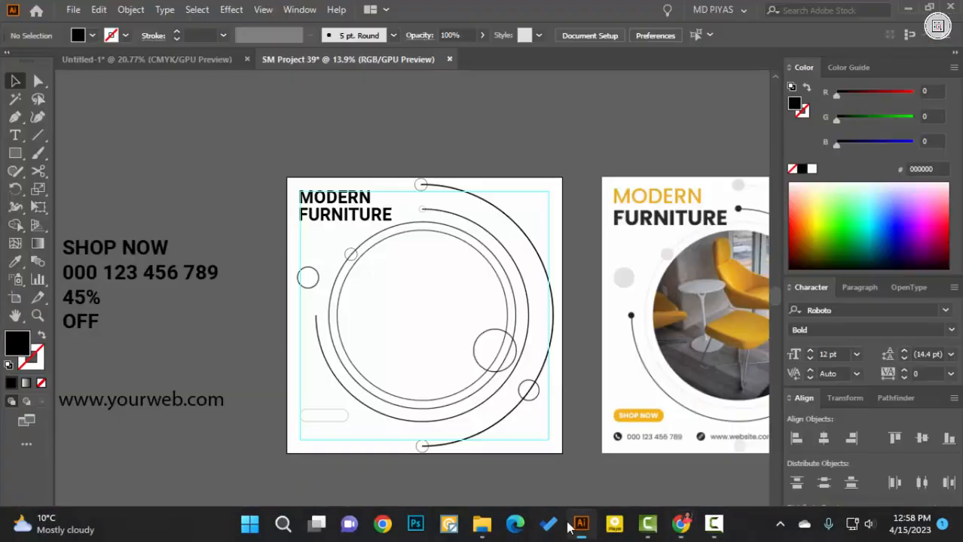
double_click(322, 216)
key("ctrl+a")
left_click(680, 527)
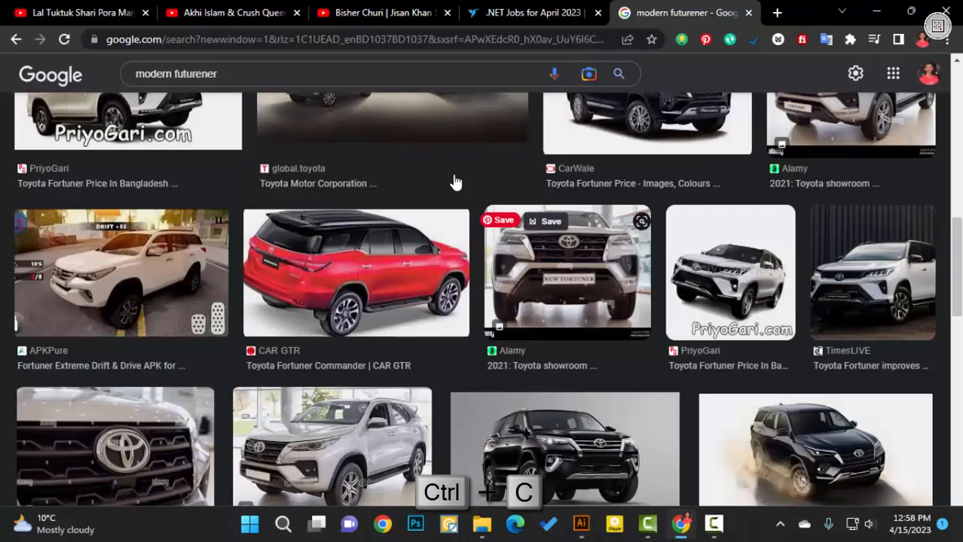
left_click_drag(182, 73, 267, 67)
key("ctrl+v")
key("Return")
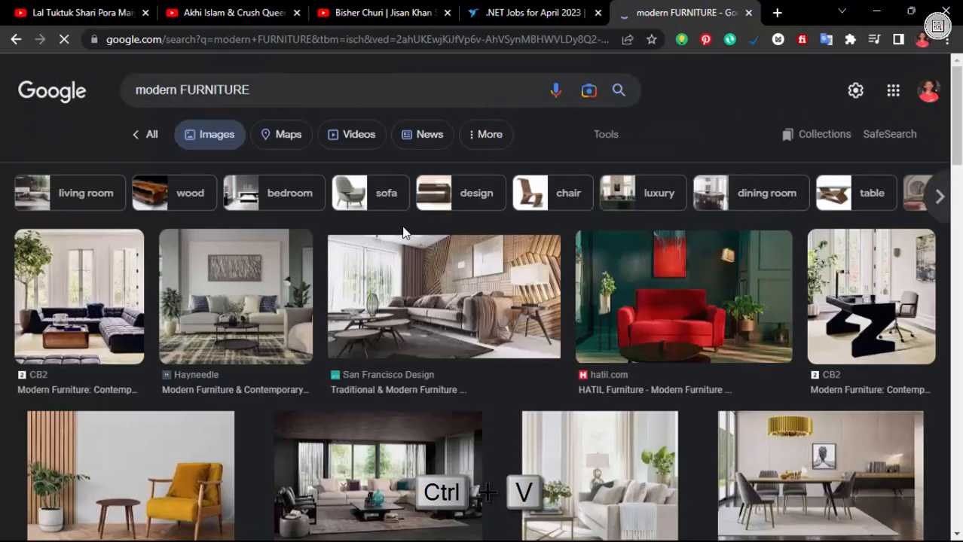
Step: Open the Unsplash result showing a yellow armchair in a room and copy the image
scroll(475, 285, "down", 10)
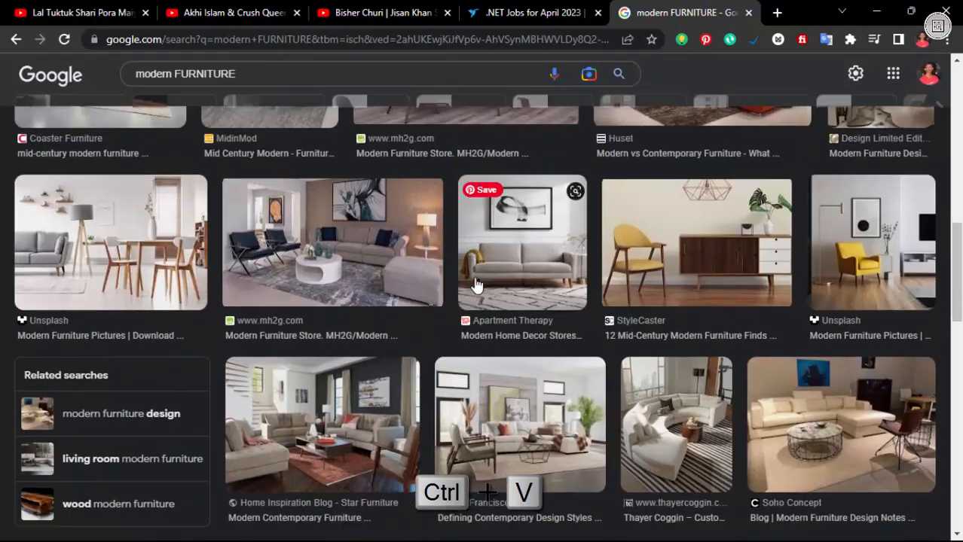
left_click(867, 198)
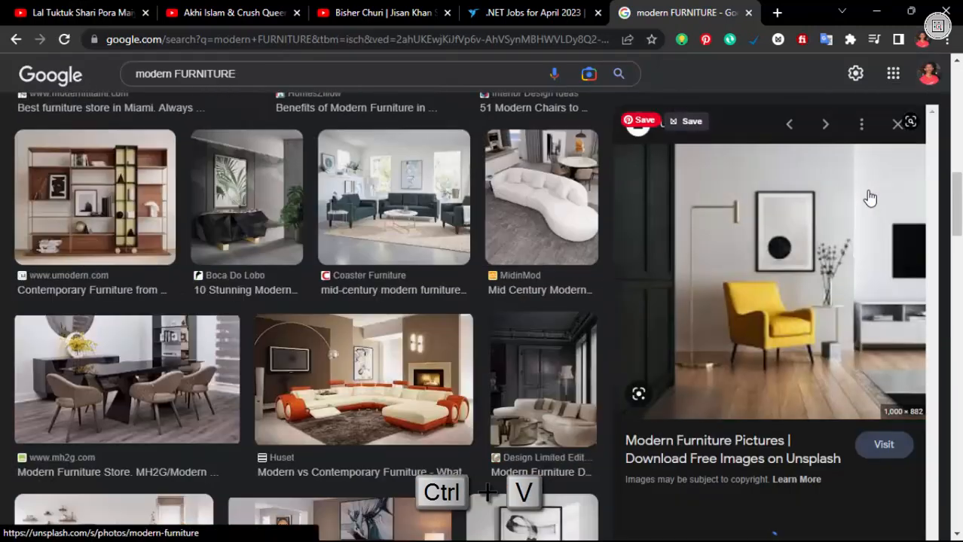
right_click(782, 212)
left_click(706, 389)
Step: Switch back to Illustrator and paste the copied armchair photo above the artboard
key("alt+Tab")
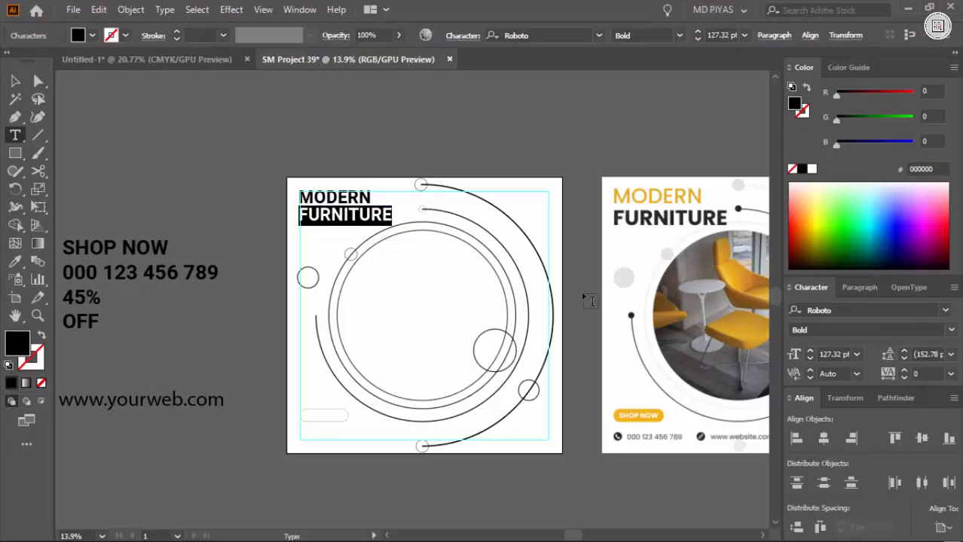
left_click(568, 125, "ctrl")
scroll(569, 132, "down", 3)
left_click_drag(482, 191, 440, 220)
key("ctrl+z")
left_click(524, 217, "ctrl")
key("ctrl+v")
key("v")
left_click_drag(467, 292, 428, 417)
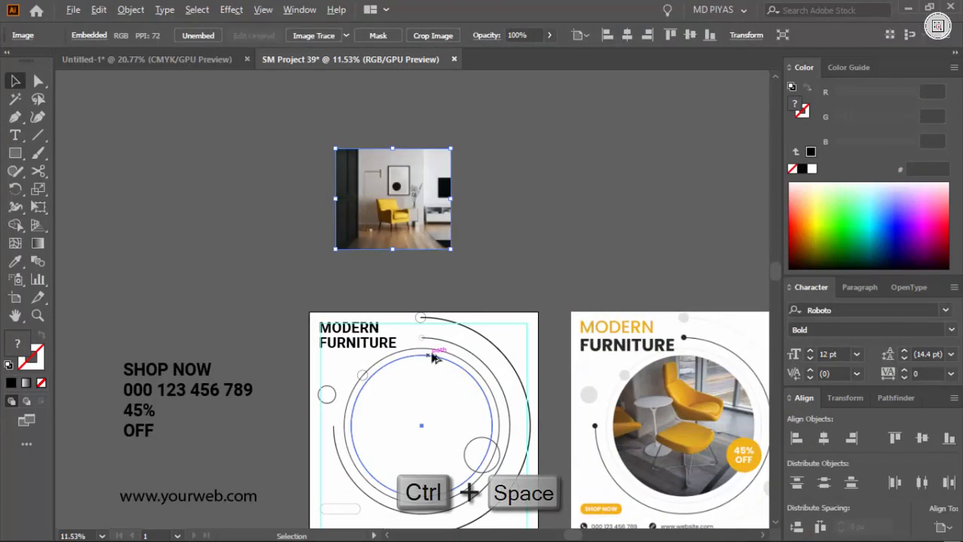
Step: Place a copy of the inner circle over the pasted photo and send the photo to the back
left_click_drag(588, 126, 587, 127)
left_click_drag(574, 135, 458, 170)
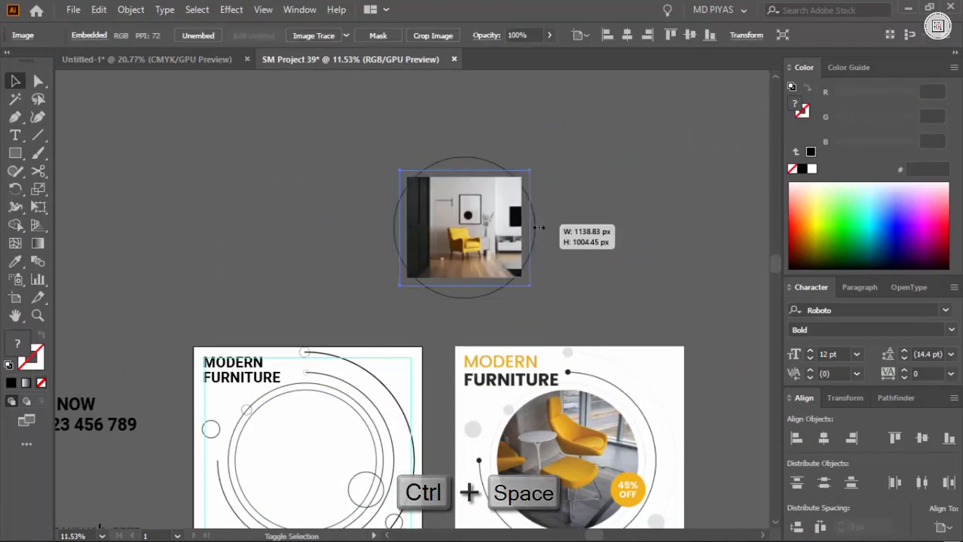
key("ctrl+shift+bracketleft")
Step: Enlarge the photo proportionally and position it so the circle surrounds the yellow armchair
left_click(588, 210)
left_click_drag(467, 244, 520, 251)
left_click(585, 251)
left_click_drag(610, 231, 633, 231)
left_click_drag(559, 227, 541, 228)
left_click_drag(662, 229, 621, 310)
left_click_drag(621, 310, 493, 332)
left_click_drag(454, 338, 455, 262)
left_click(574, 218)
left_click_drag(577, 236, 602, 240)
left_click(626, 242)
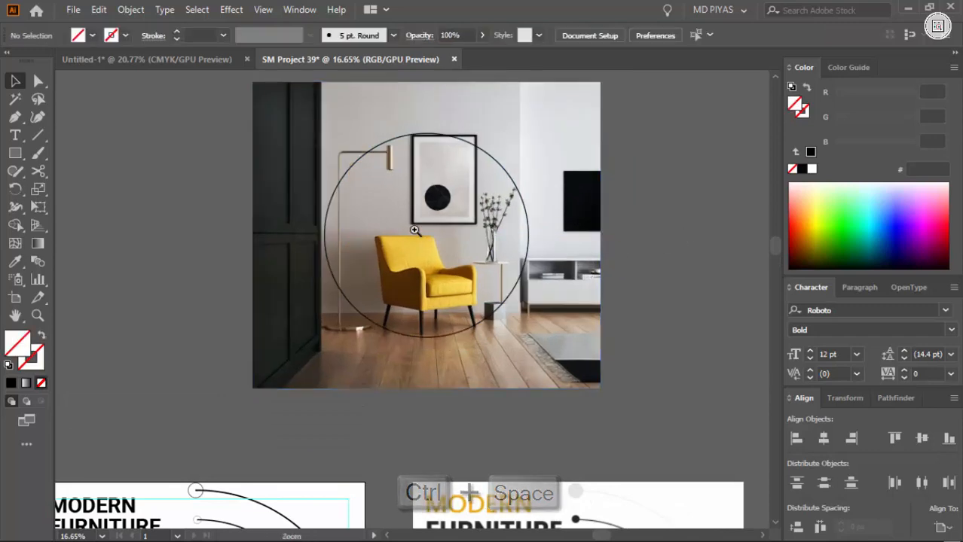
Step: Refine the photo's size and position behind the circle, and align both objects by their vertical centers
left_click_drag(417, 230, 473, 231)
left_click_drag(465, 309, 465, 294)
left_click_drag(461, 297, 388, 305)
left_click_drag(401, 309, 360, 323)
left_click_drag(422, 278, 460, 277)
mouse_move(581, 286)
left_mouse_down()
mouse_move(621, 289)
mouse_move(593, 283)
left_mouse_up()
left_click(653, 297)
left_click_drag(340, 349, 390, 349)
left_click_drag(465, 480, 437, 444)
left_click(405, 424, "shift")
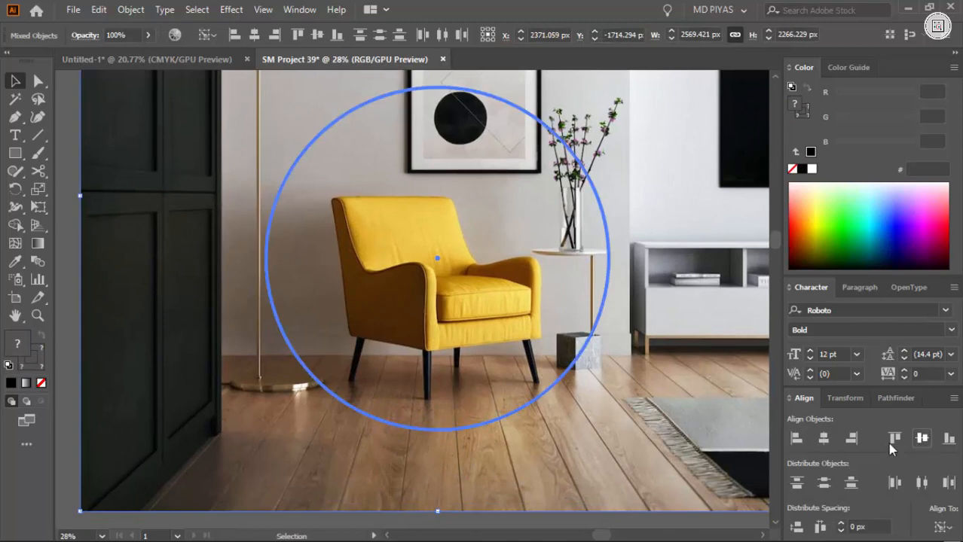
left_click(921, 438)
Step: Reposition the photo so the whole armchair sits inside the circle and clip it to the circle with a clipping mask
left_click_drag(476, 392, 435, 403)
left_click(439, 496)
left_click_drag(461, 436, 569, 373)
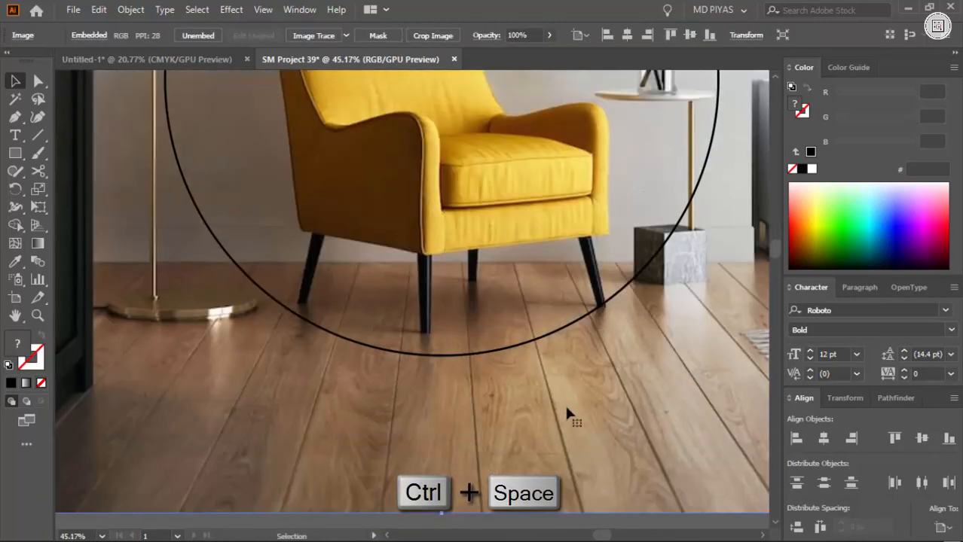
left_click_drag(567, 410, 614, 383)
left_click_drag(614, 377, 302, 463)
left_click_drag(452, 369, 486, 365)
left_click(504, 334, "shift")
right_click(375, 360)
left_click(452, 243)
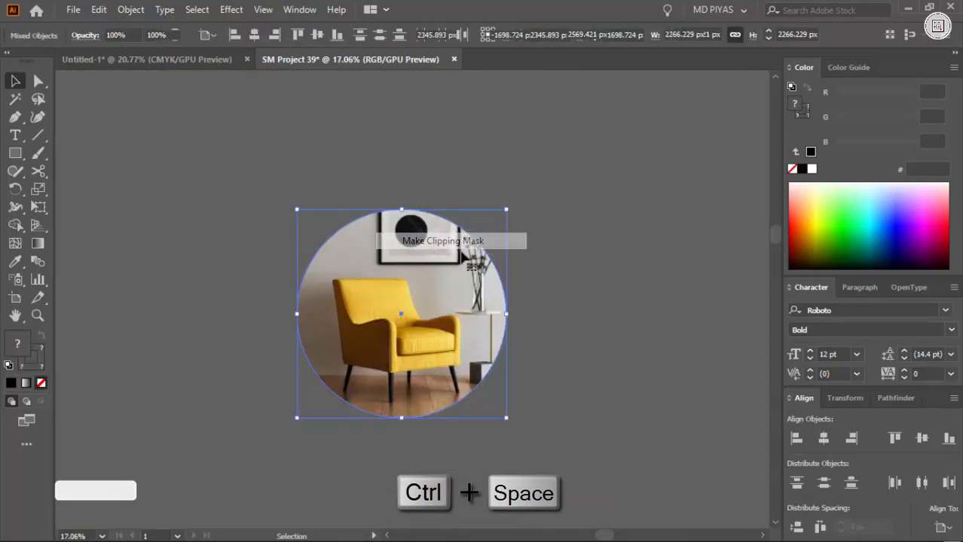
Step: Center the clipped photo horizontally and vertically on the artboard's inner circle
left_click(494, 189)
left_click_drag(486, 190, 386, 226)
left_click_drag(387, 329, 452, 320)
left_click_drag(420, 293, 406, 345)
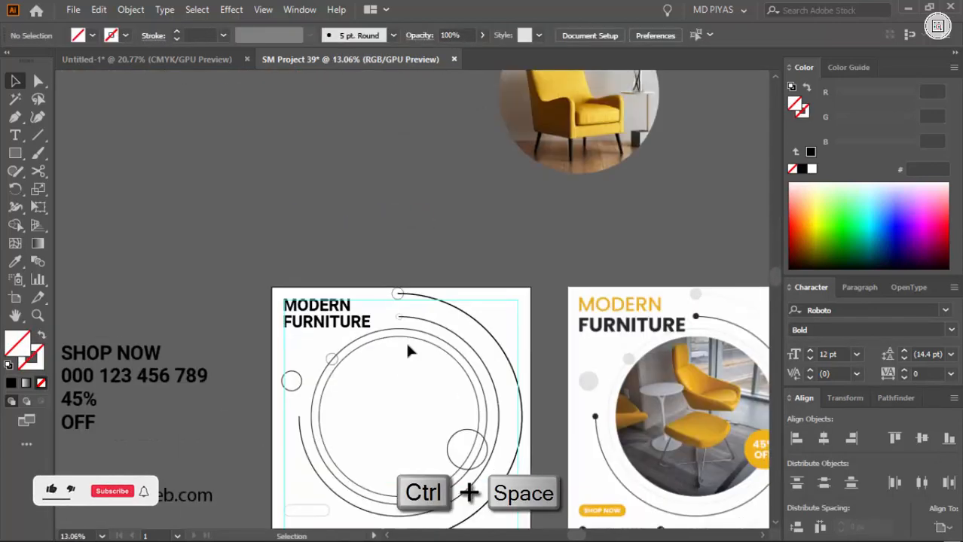
left_click(602, 110, "shift")
left_click(826, 441)
left_click(921, 439)
left_click(663, 219)
left_click_drag(432, 382, 461, 386)
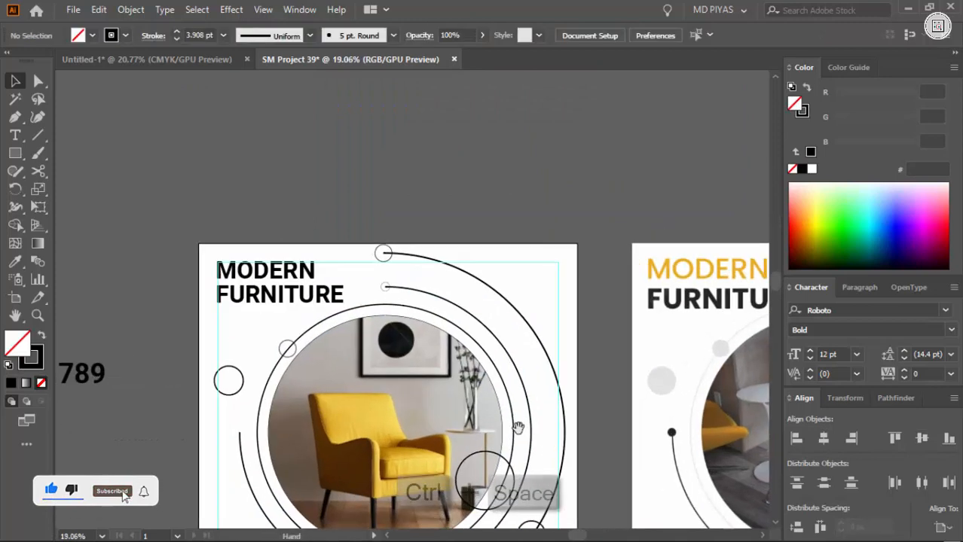
Step: Hide the clipped photo temporarily, delete the innermost circle outline beneath it, and show the photo again
left_click_drag(516, 426, 399, 377)
left_click_drag(318, 290, 407, 316)
key("ctrl+0")
left_click(340, 401)
key("ctrl+3")
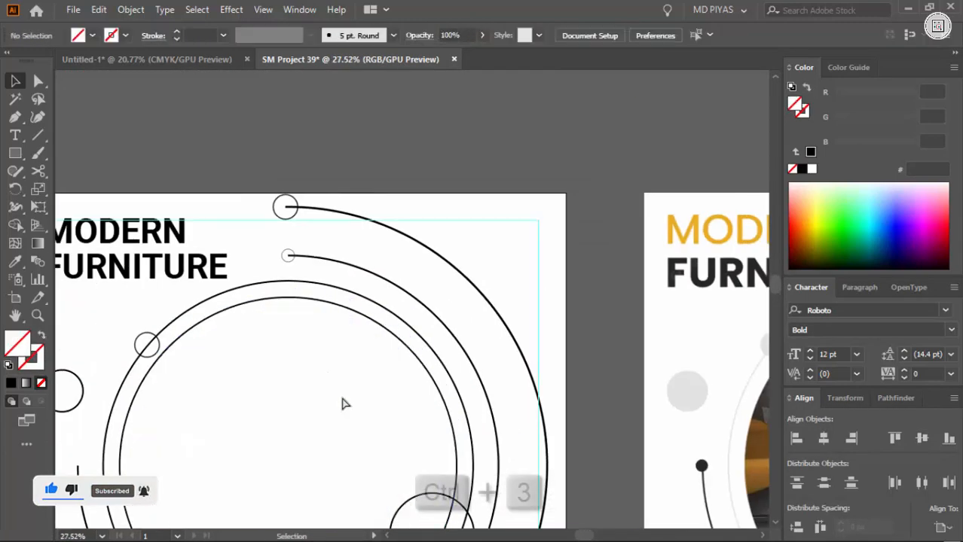
left_click(363, 324)
key("ctrl+alt+3")
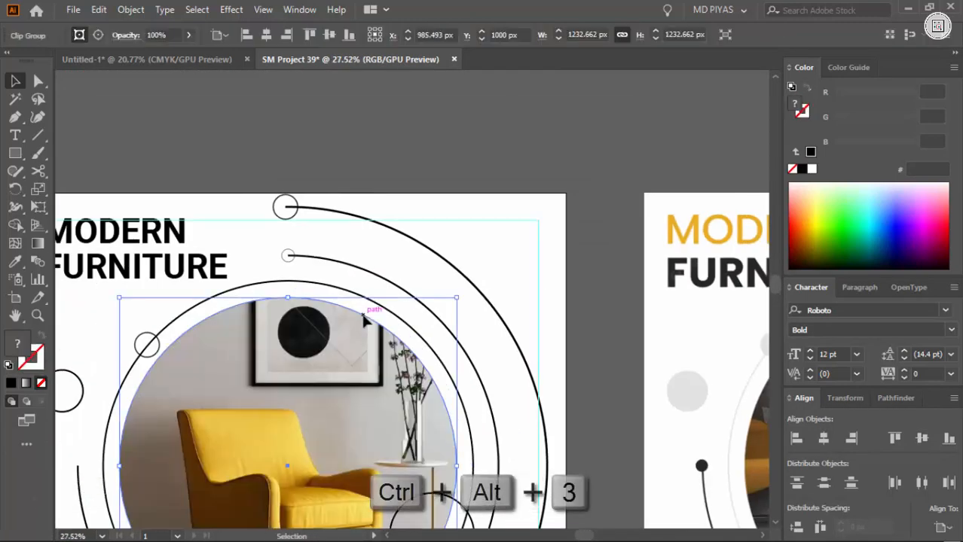
Step: Fill the discount badge circle with the reference's orange F3B21C and no stroke
key("ctrl+space")
left_click_drag(479, 277, 576, 359)
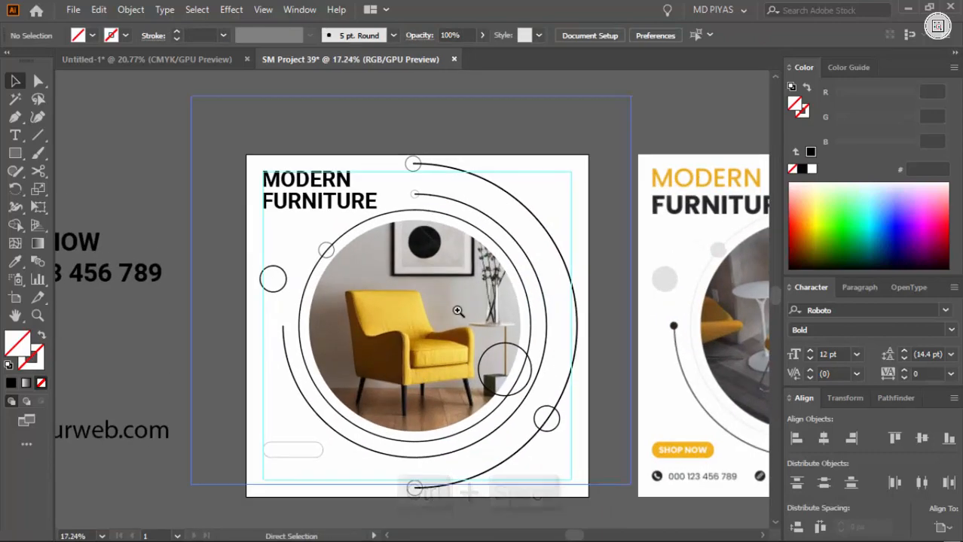
mouse_move(398, 354)
left_mouse_down()
mouse_move(477, 361)
mouse_move(454, 369)
left_mouse_up()
left_click(450, 337)
key("shift+x")
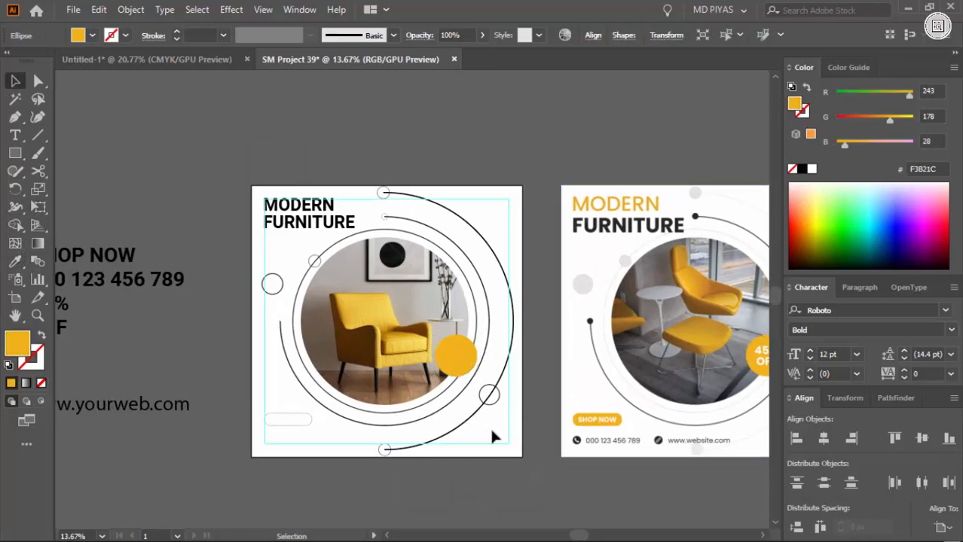
Step: Fill the six small accent circles with the reference's light grey E2E2E2 and no stroke
key("ctrl+space")
left_click_drag(482, 394, 600, 428)
left_click(604, 433)
left_click(459, 504, "shift")
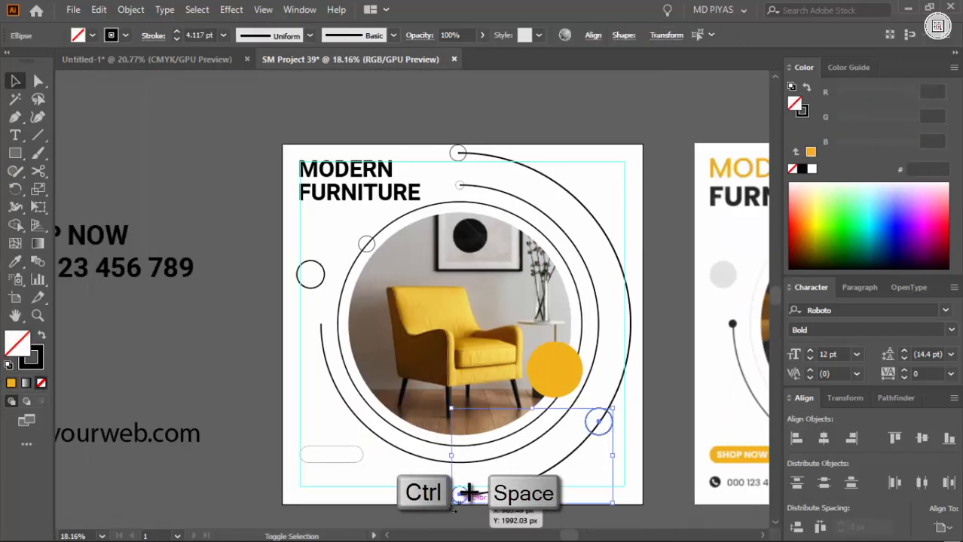
left_click(459, 154, "shift")
key("shift+x")
key("i")
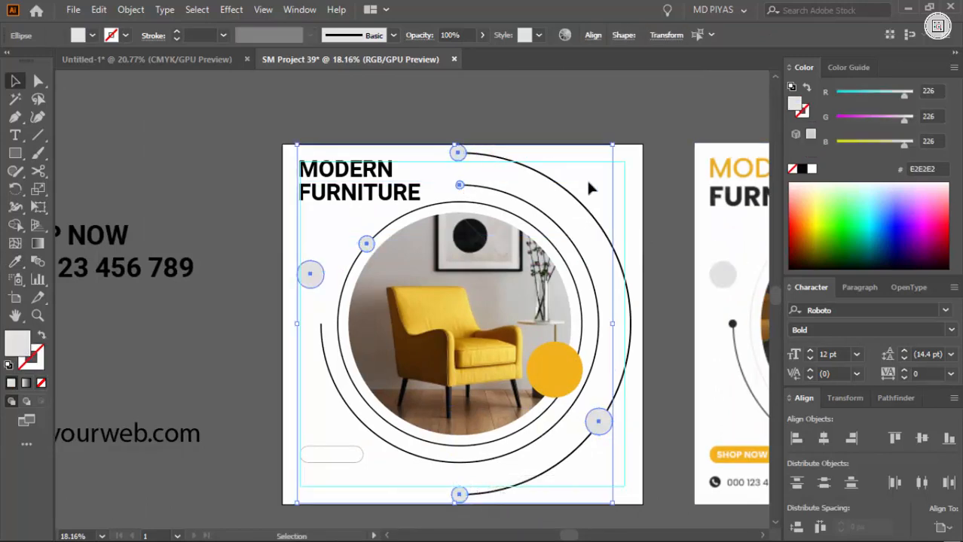
left_click(587, 182)
Step: Give the ring and the two arcs a 12 pt light grey E2E2E2 stroke with no fill
key("ctrl+space")
left_click_drag(574, 183, 654, 415)
left_click_drag(654, 415, 503, 343)
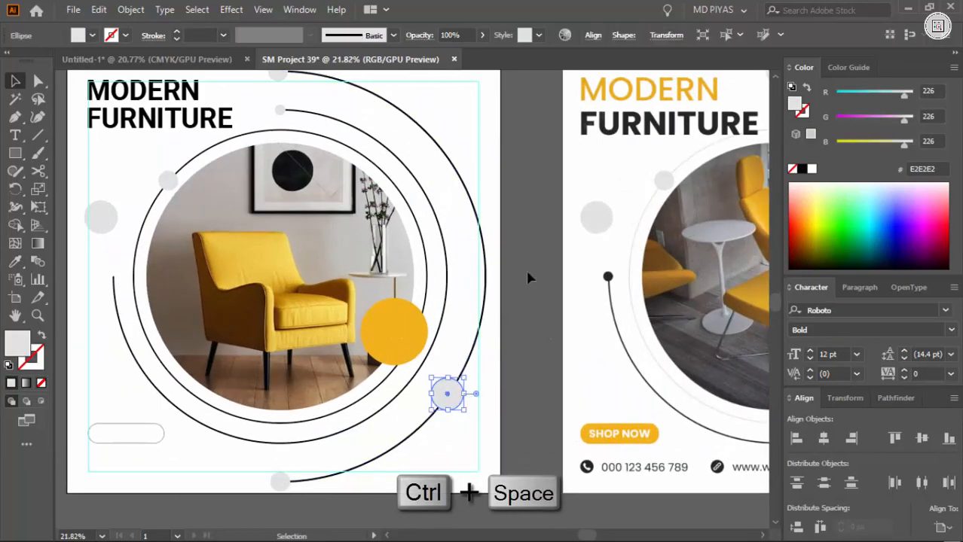
left_click(475, 356)
left_click_drag(239, 204, 330, 283)
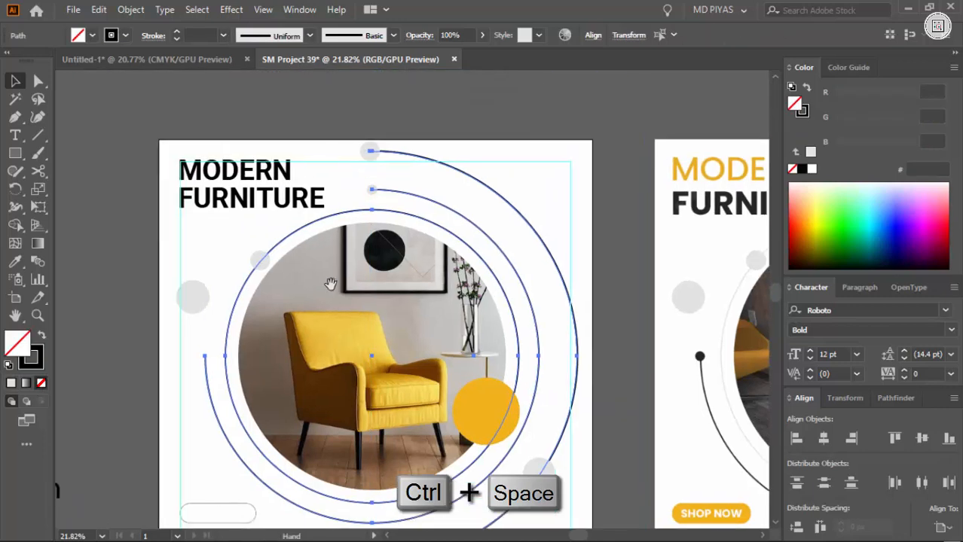
left_click(197, 297)
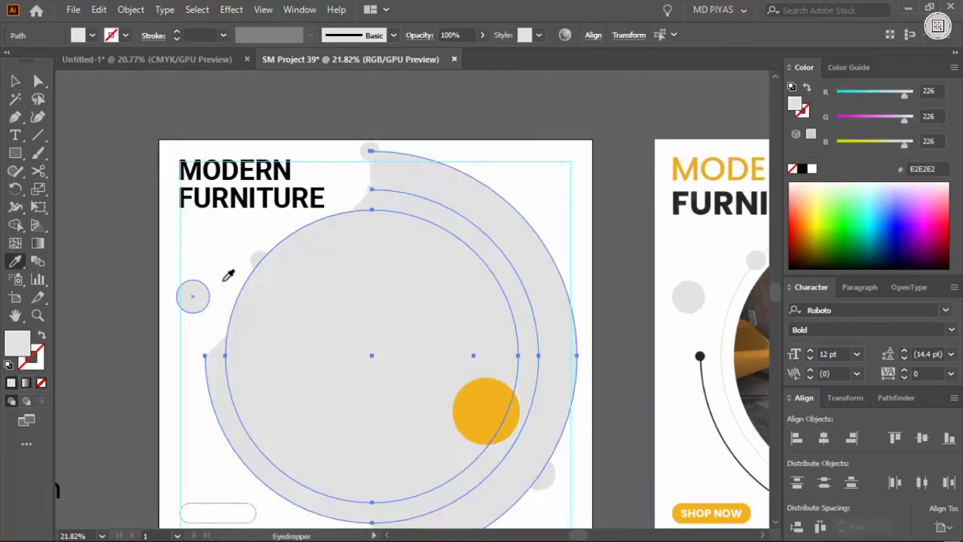
key("shift+x")
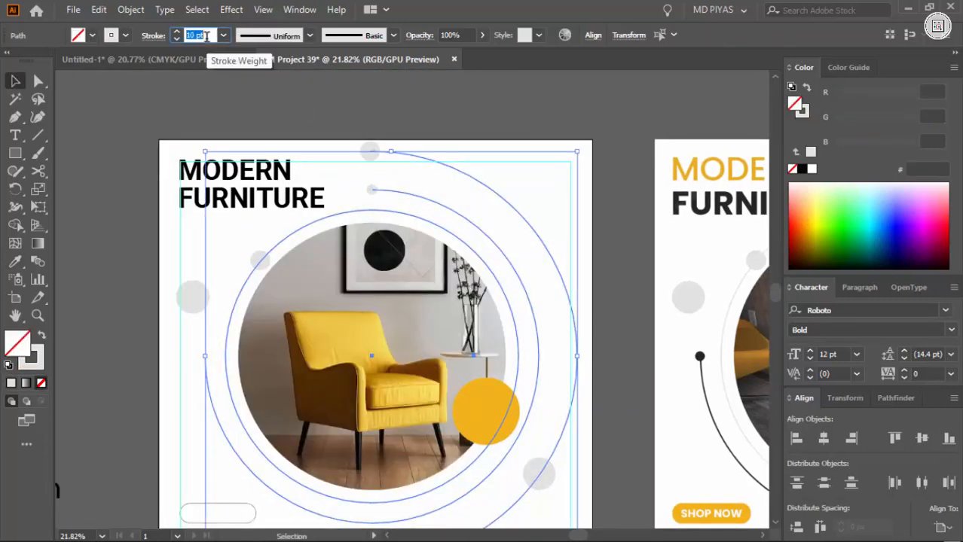
left_click(98, 119)
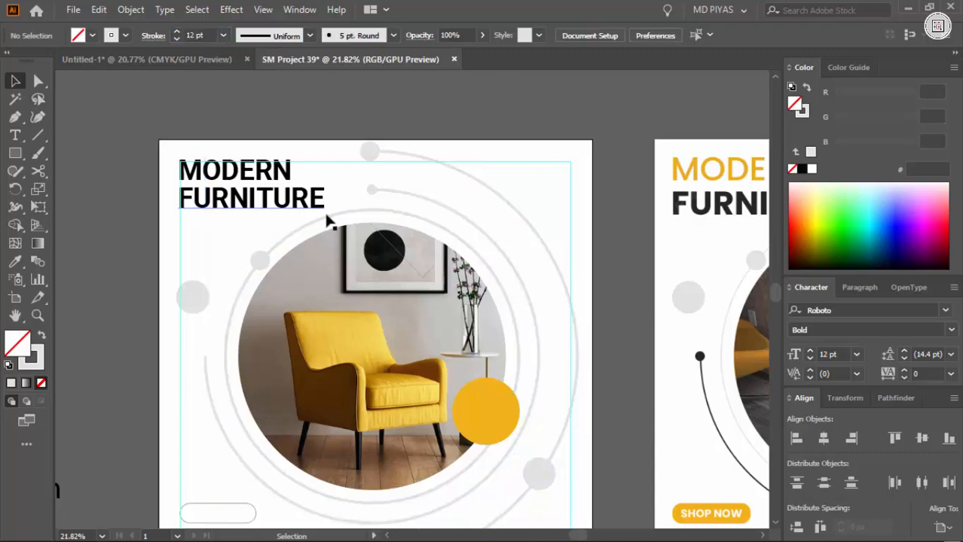
Step: Set the stroke of the middle arc around the photo to black, 000000
left_click_drag(331, 218, 249, 218)
left_click_drag(402, 327, 441, 337)
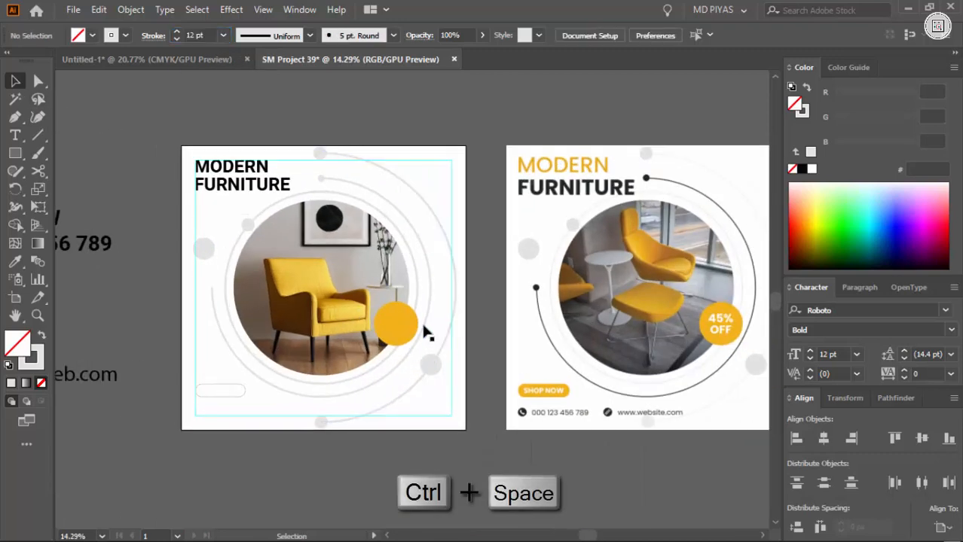
left_click(801, 172)
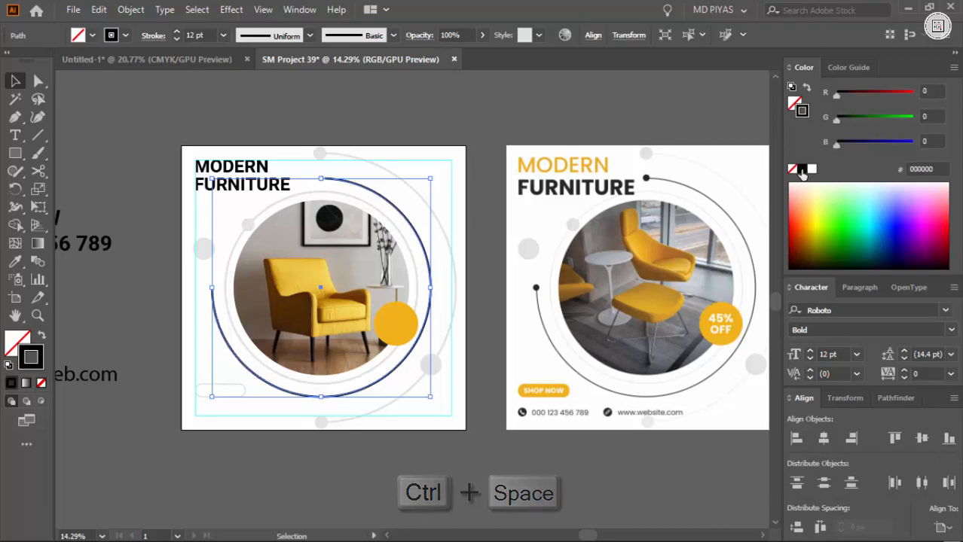
left_click(486, 278)
Step: Switch the color model to CMYK and set the ring's and outer arc's strokes to grey with K 41%
left_click_drag(428, 305, 489, 290)
left_click(413, 238)
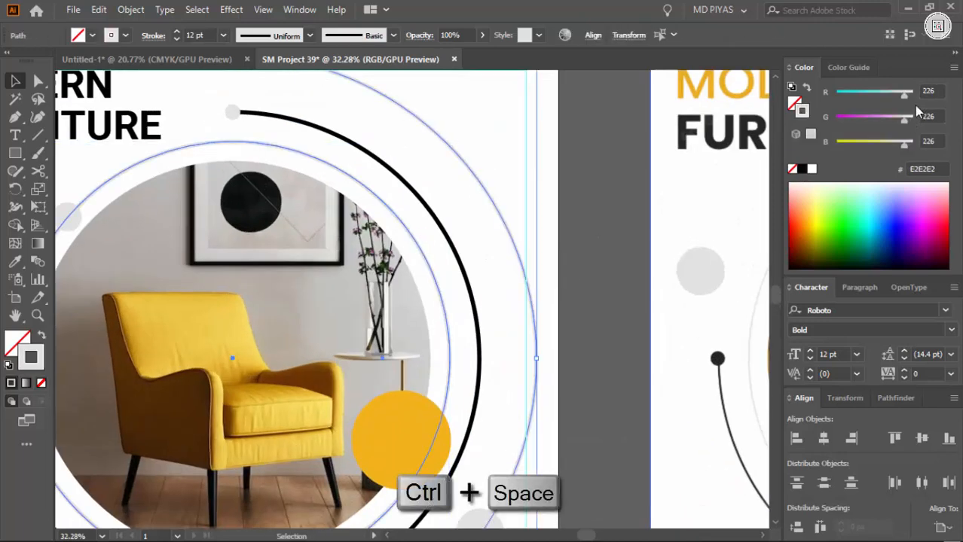
left_click(953, 67)
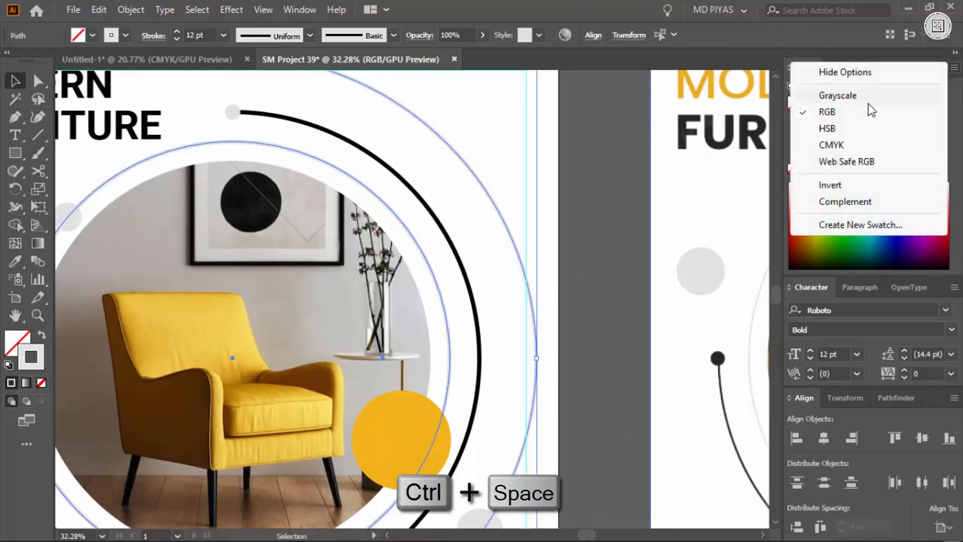
left_click(844, 144)
left_click(801, 169)
left_click_drag(910, 151, 866, 151)
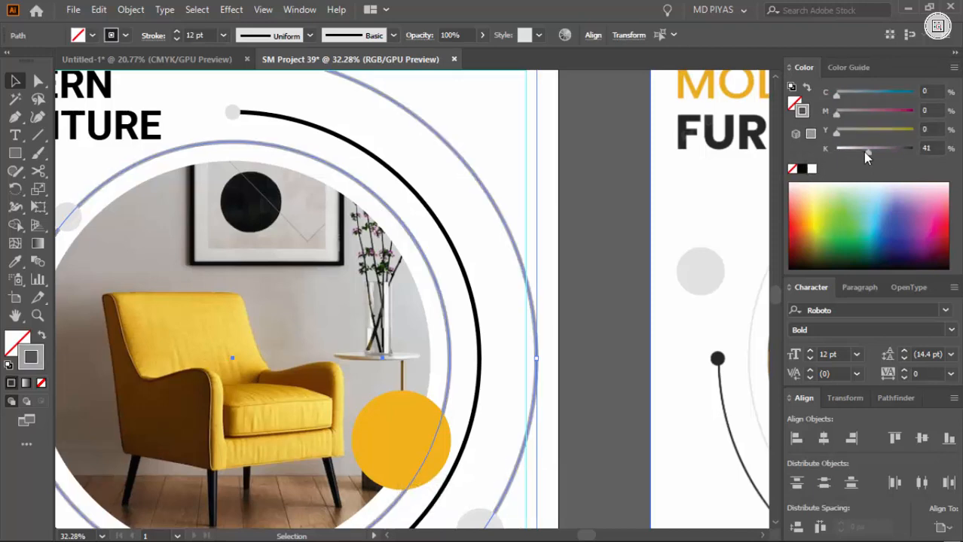
Step: Fill the small accent circles with the same K 41% grey as the ring, without a stroke
left_click_drag(561, 260, 553, 261)
left_click_drag(486, 214, 598, 289)
left_click_drag(409, 163, 446, 163)
left_click_drag(552, 363, 484, 367)
left_click(492, 333)
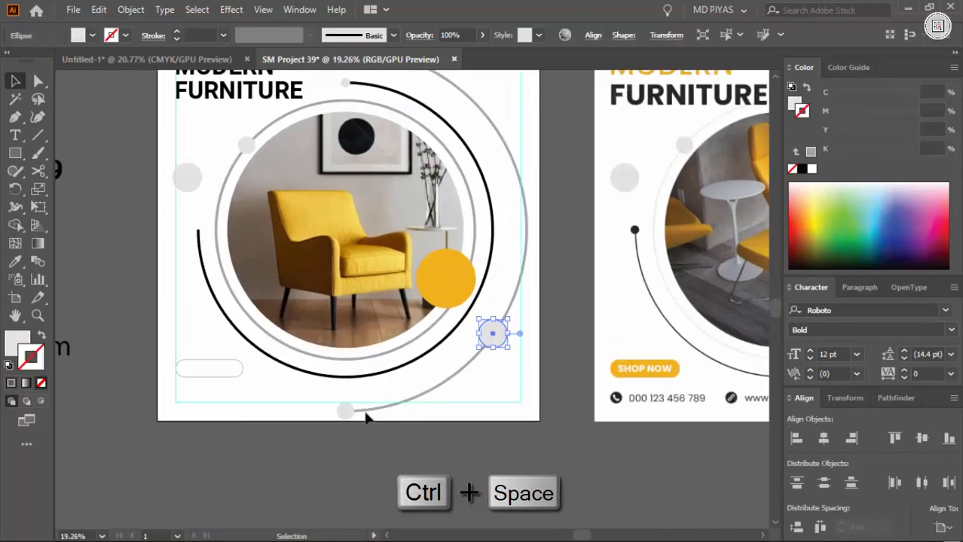
left_click_drag(278, 130, 559, 221)
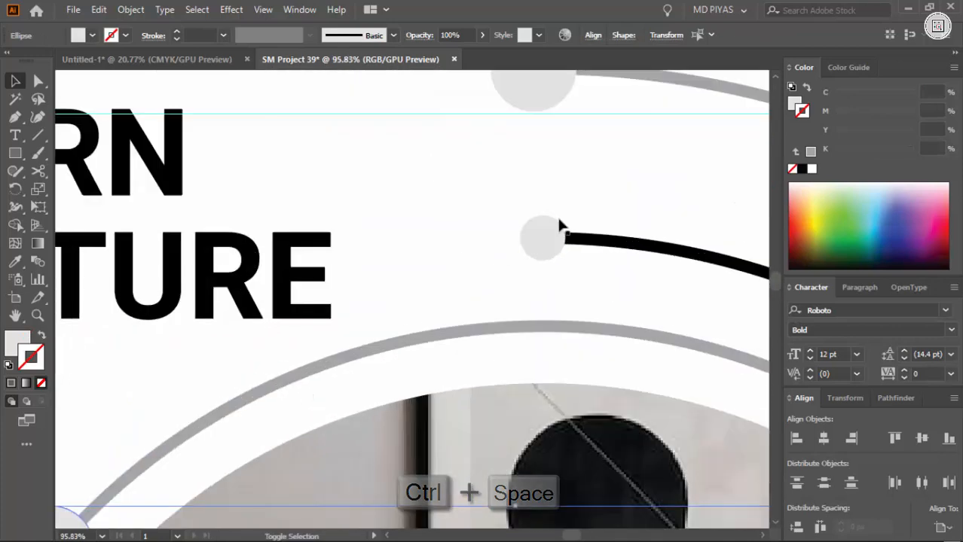
left_click_drag(594, 170, 362, 372)
left_click(362, 195)
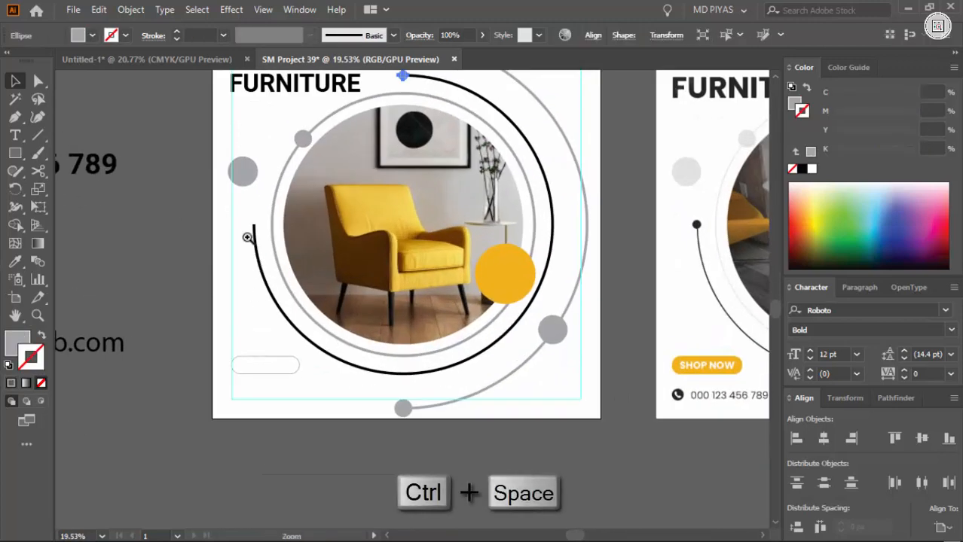
Step: Copy the small dot at the black arc's upper end to its other end and fill both dots black, 000000
left_click_drag(320, 277, 367, 185)
left_click_drag(367, 185, 329, 349)
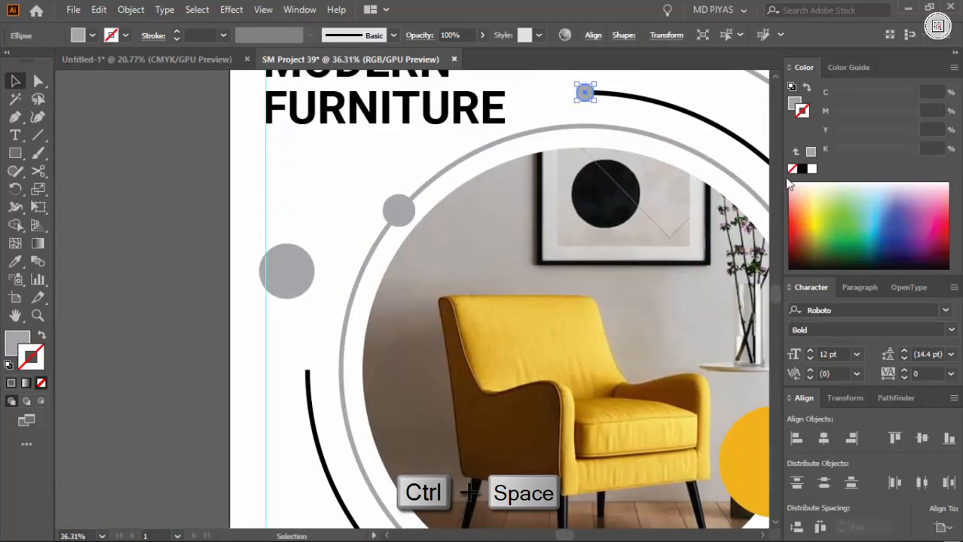
left_click(954, 68)
left_click(132, 364)
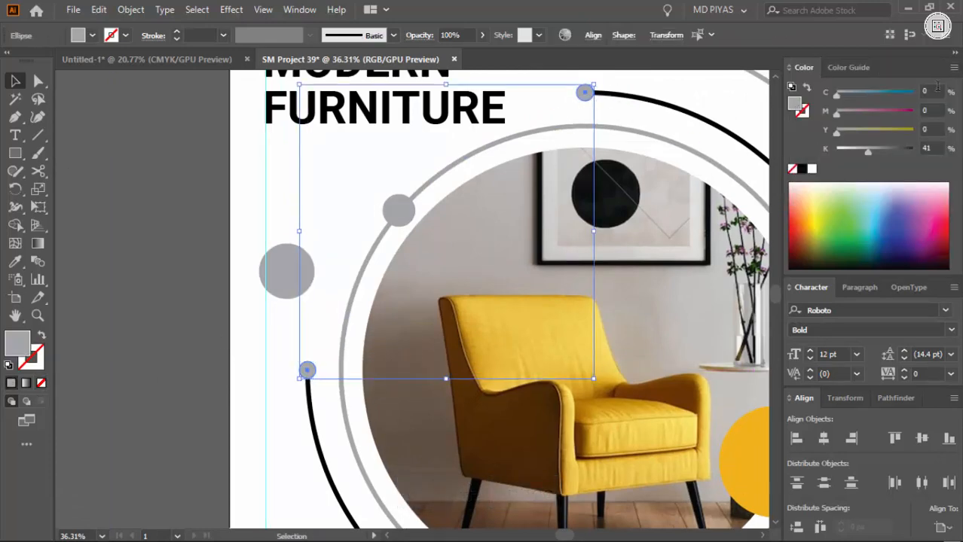
left_click(954, 68)
left_click(874, 111)
Step: Fill the rounded button shape with the large circle's yellow, F3B21C, using the Eyedropper
key("ctrl+space")
left_click_drag(342, 199, 399, 301)
key("i")
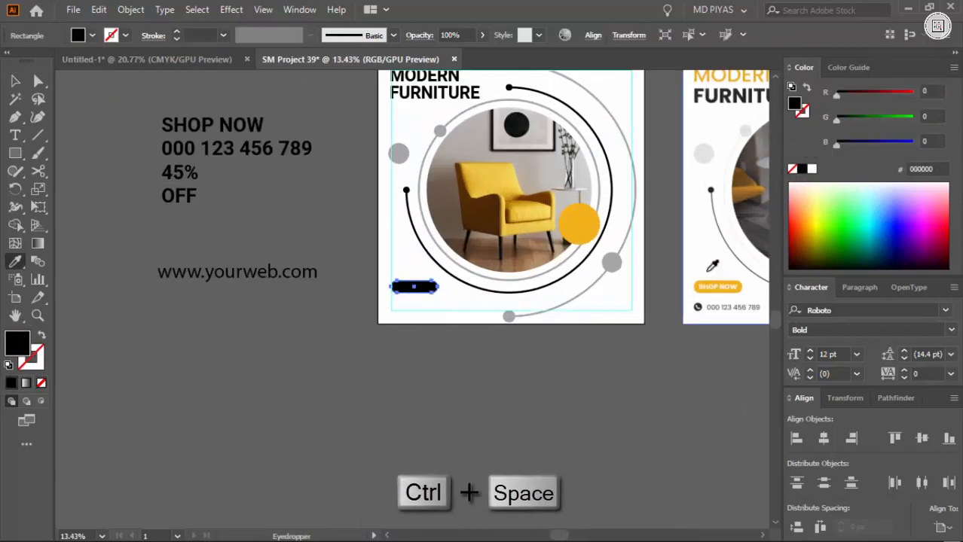
left_click(577, 223)
key("c")
left_click(577, 223)
left_click(628, 305)
key("v")
Step: Cut SHOP NOW out of the text block beside the artboard and paste it below the artboard as separate text
key("space")
left_click_drag(563, 374, 472, 452)
left_click(208, 259)
key("ctrl+space")
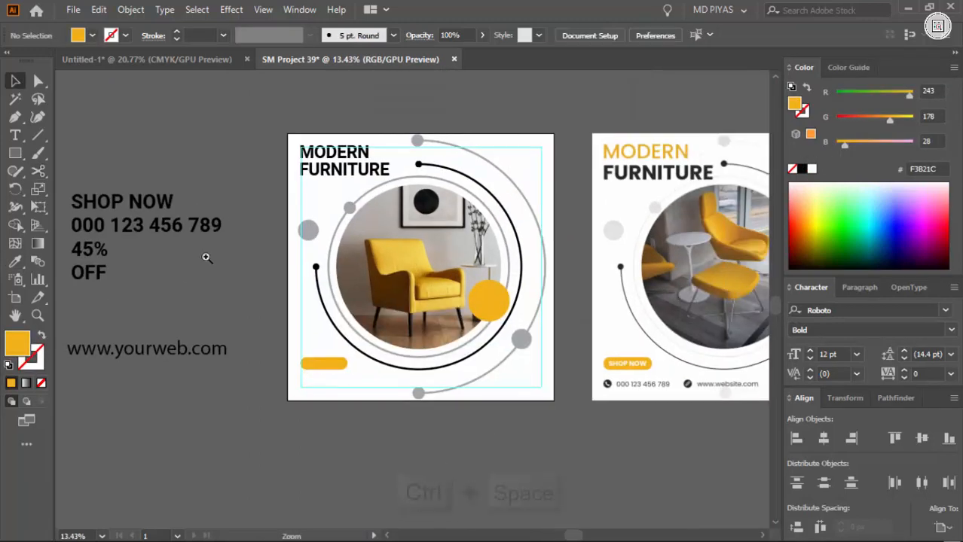
left_click(208, 259)
key("t")
triple_click(148, 205)
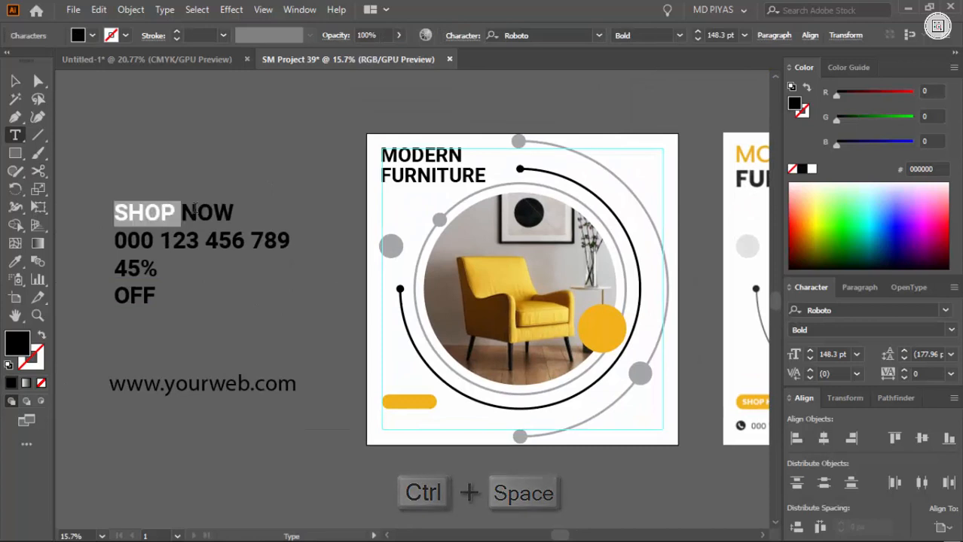
key("ctrl+x")
scroll(353, 391, "up", 3)
key("ctrl+v")
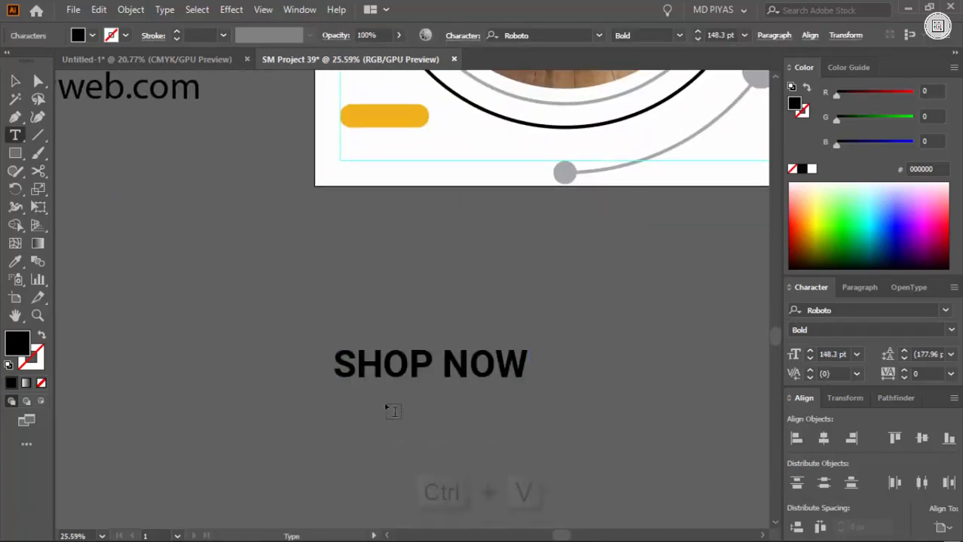
Step: Scale the SHOP NOW text to about 46 pt on the yellow button and fill it white, FFFFFF
left_click(951, 330)
left_click(829, 410)
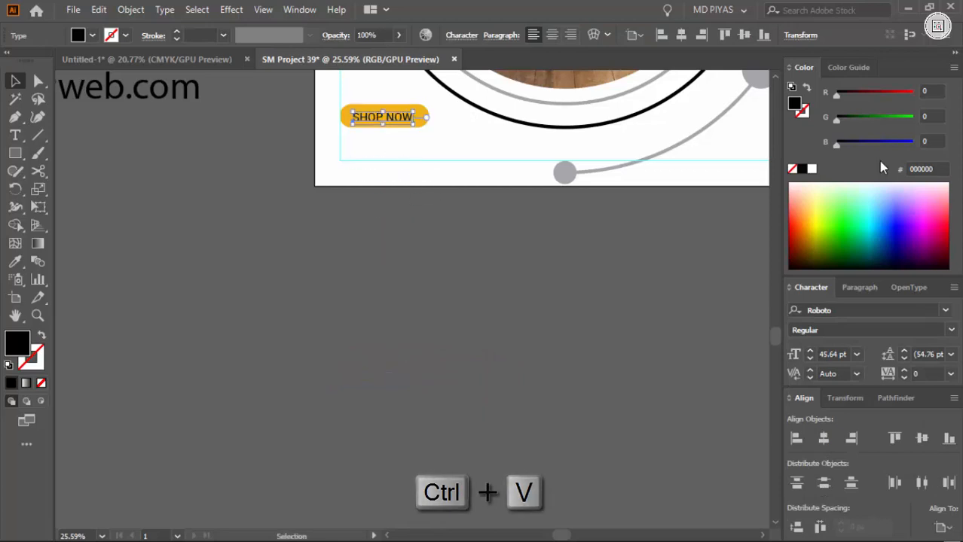
left_click_drag(753, 179, 534, 294)
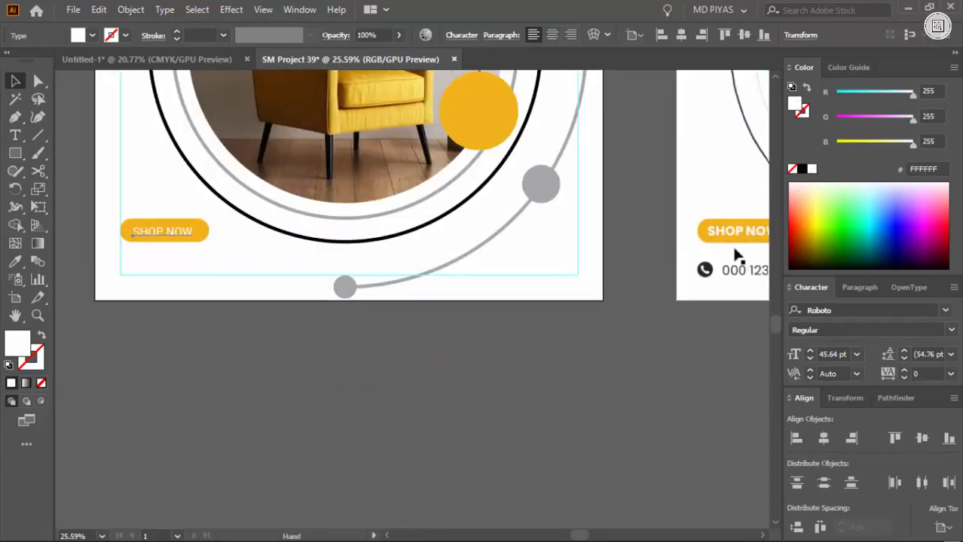
Step: Set the SHOP NOW button text to the Roboto Black weight
left_click(951, 330)
left_click(817, 510)
left_click(123, 251)
key("ctrl+space")
left_click_drag(123, 252, 174, 220)
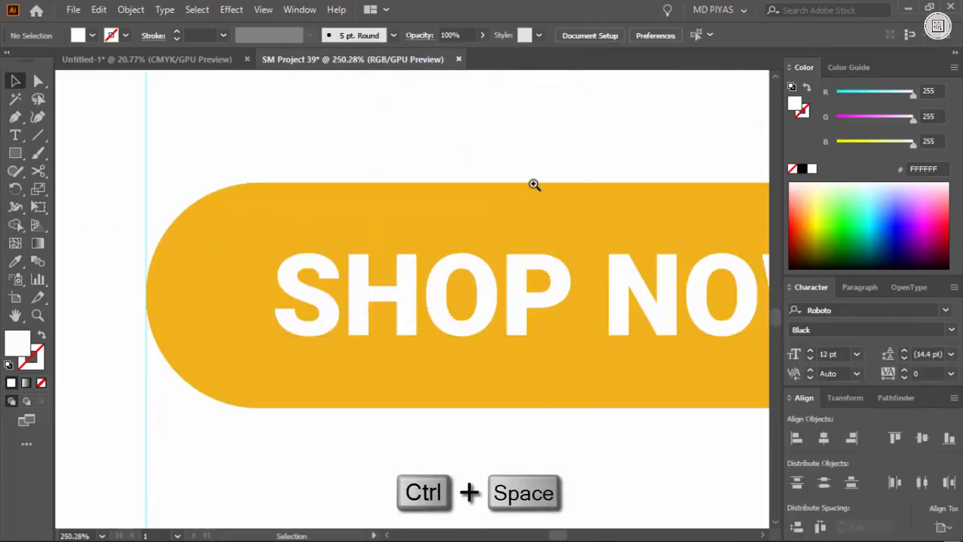
left_click_drag(534, 185, 357, 350)
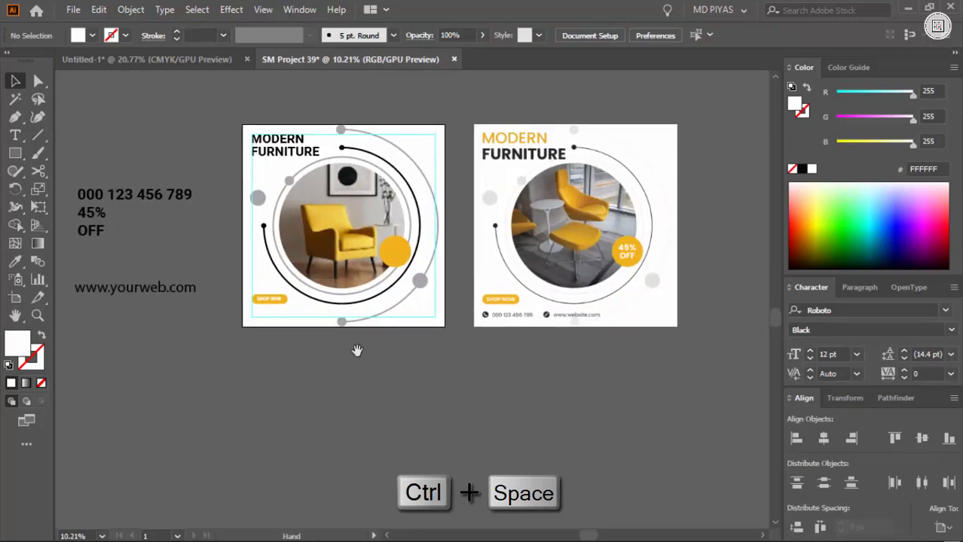
Step: Cut the 45% OFF lines out of the text block and paste them below the artboard as separate text
left_click(168, 239)
left_click_drag(349, 445, 326, 310)
key("ctrl+space")
left_click(283, 270)
key("t")
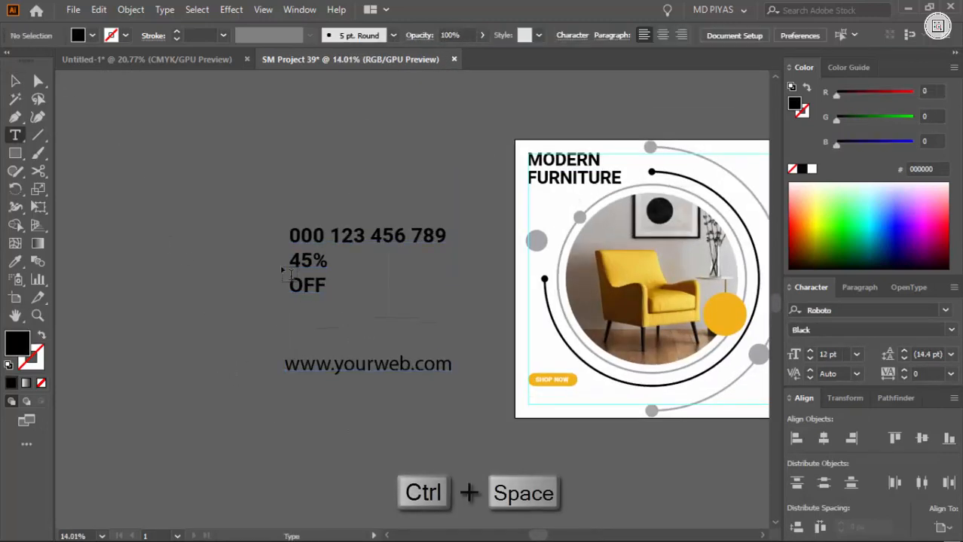
key("ctrl+c")
key("Escape")
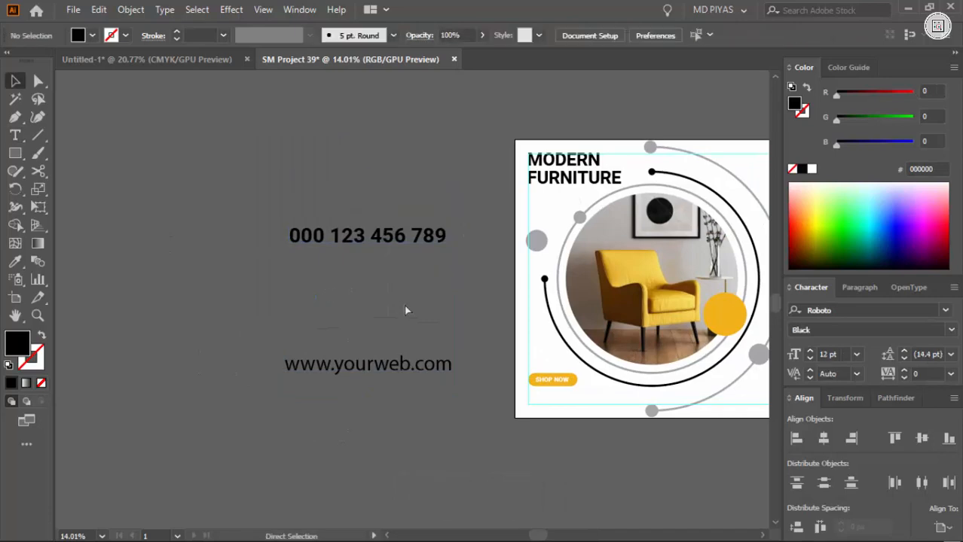
key("ctrl+space")
left_click_drag(403, 305, 384, 393)
left_click(377, 414)
key("ctrl+v")
Step: Cut 45% out of the pasted two-line text and paste it as its own text object
key("ctrl+space")
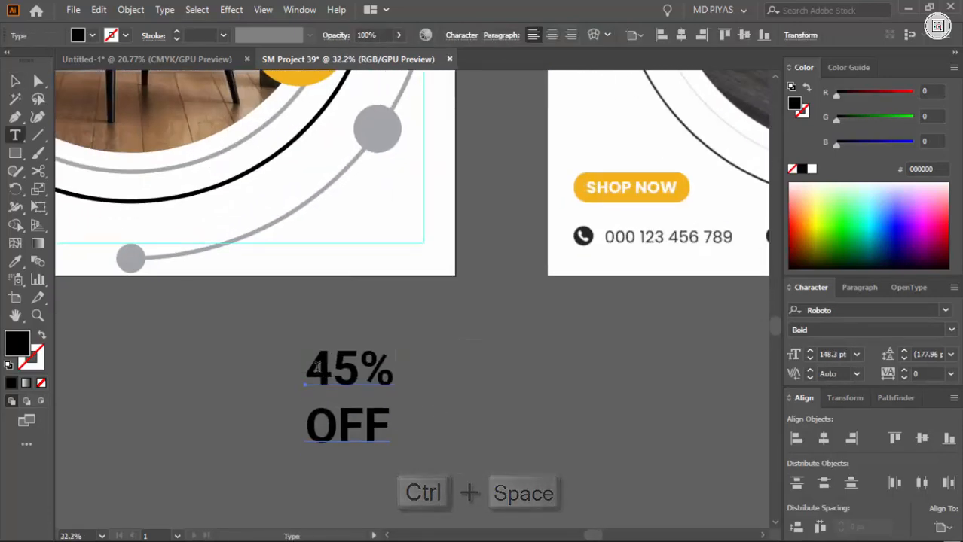
left_click_drag(317, 368, 383, 372)
key("ctrl+x")
left_click(440, 352, "ctrl")
left_click(441, 330)
key("ctrl+v")
Step: Cut the remaining word OFF and paste it as its own text object next to 45%
double_click(350, 422)
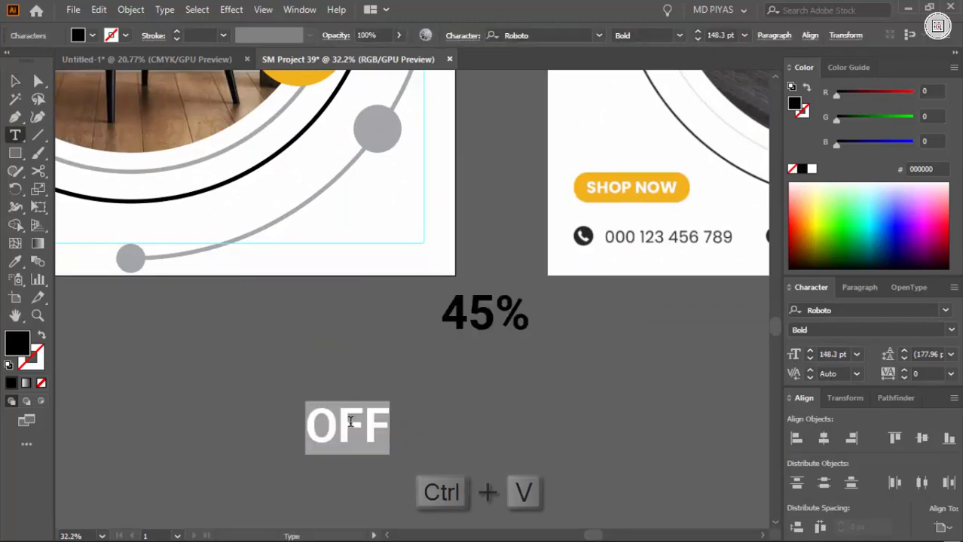
key("ctrl+x")
key("Escape")
left_click_drag(486, 315, 373, 347)
key("ctrl+space")
left_click_drag(519, 385, 353, 409)
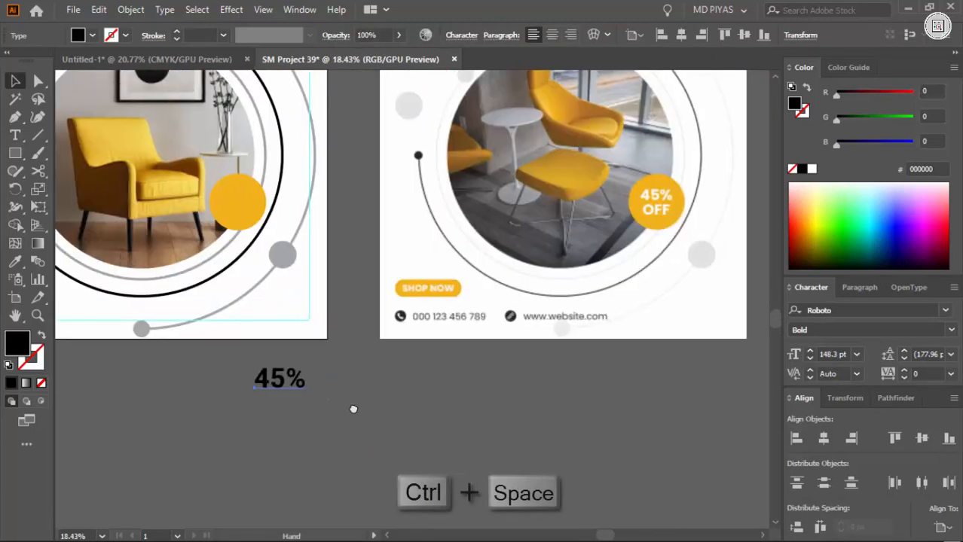
left_click(354, 409)
key("ctrl+v")
Step: Move OFF directly beneath 45% so that their left edges line up
left_click(303, 358, "ctrl+alt")
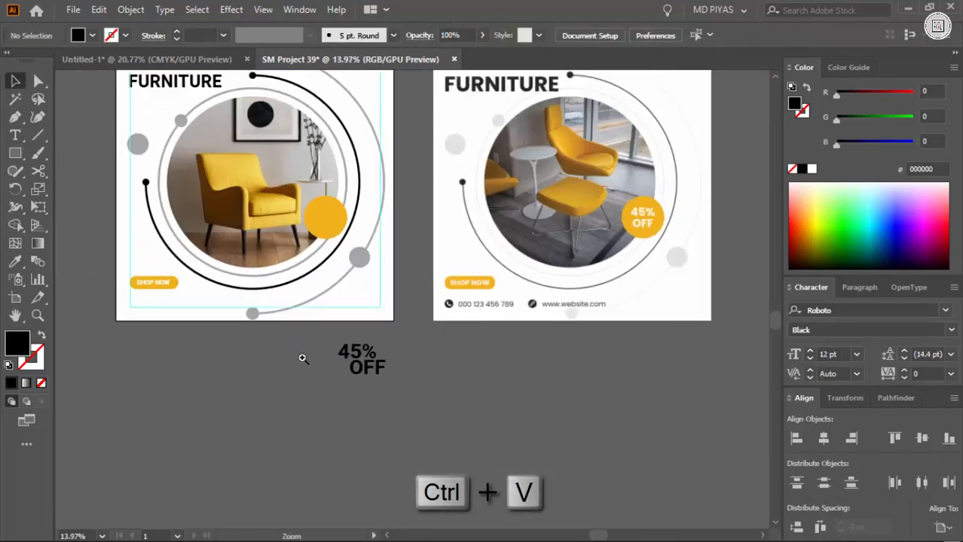
left_click_drag(303, 359, 482, 376)
left_click_drag(498, 398, 471, 397)
key("ctrl+space")
left_click_drag(558, 377, 437, 384)
left_click_drag(656, 399, 419, 396)
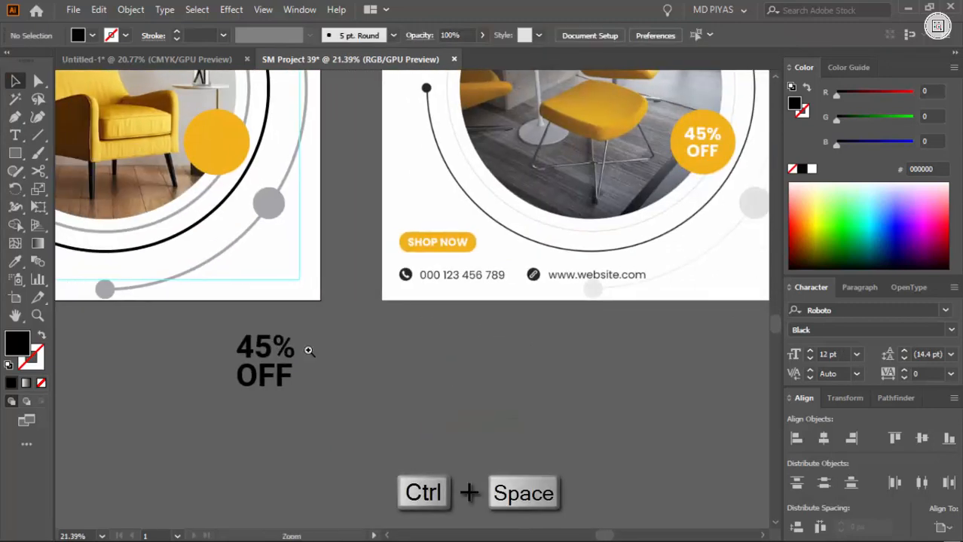
Step: Set the word OFF to the Roboto Light weight
left_click(309, 351)
left_click(249, 407)
left_click(951, 330)
left_click(848, 378)
left_click(468, 437)
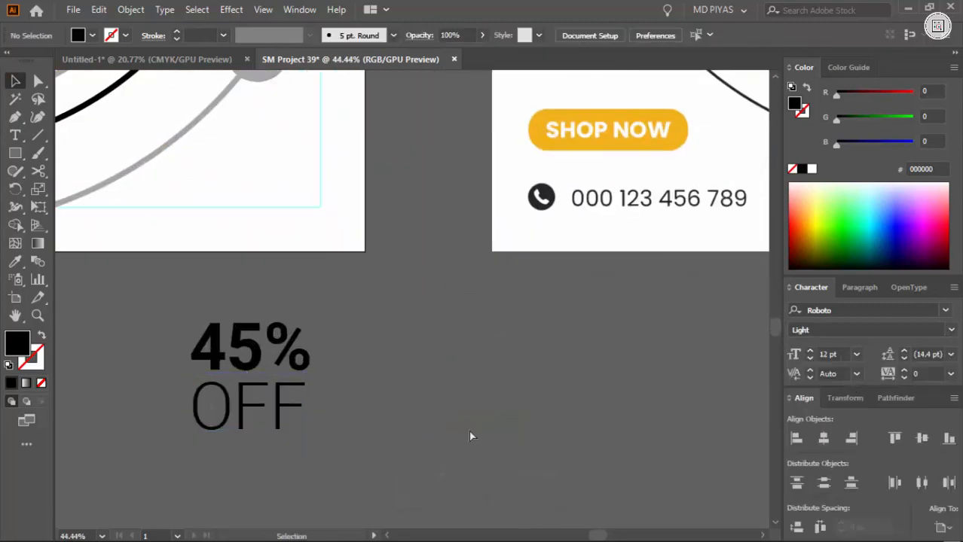
Step: Enlarge the 45% text to about 186 pt
key("ctrl+space")
left_click(322, 456)
left_click(313, 354)
left_click_drag(304, 300, 299, 238)
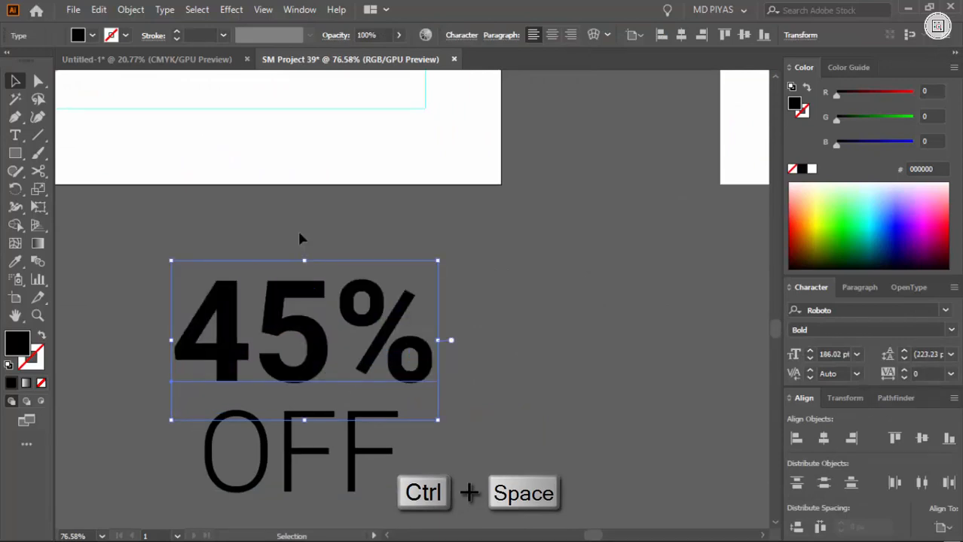
Step: Center the 45% and OFF texts horizontally on each other
left_click(305, 470)
left_click(312, 348, "shift")
left_click(824, 439)
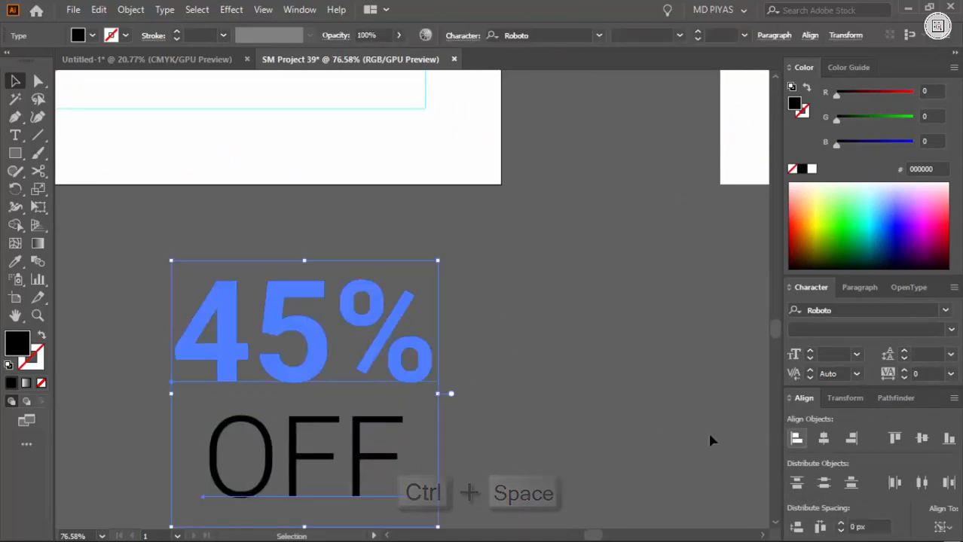
left_click(648, 415)
Step: Arrange OFF closely beneath 45% and group the two texts
key("ctrl+space")
left_click_drag(526, 389, 226, 477)
left_click_drag(276, 446, 410, 449)
left_click_drag(461, 346, 753, 455)
left_click(587, 473)
key("ctrl+space")
left_click(527, 354)
key("ctrl+space")
left_click_drag(547, 288, 253, 409)
left_click_drag(336, 365, 263, 380)
left_click_drag(393, 326, 434, 412)
key("ctrl+g")
Step: Place the 45% OFF group in the middle of the large yellow circle, sized to fit inside it
key("ctrl+space")
left_click_drag(446, 431, 391, 194)
left_click_drag(390, 195, 532, 335)
left_click_drag(563, 302, 513, 293)
left_click(587, 352)
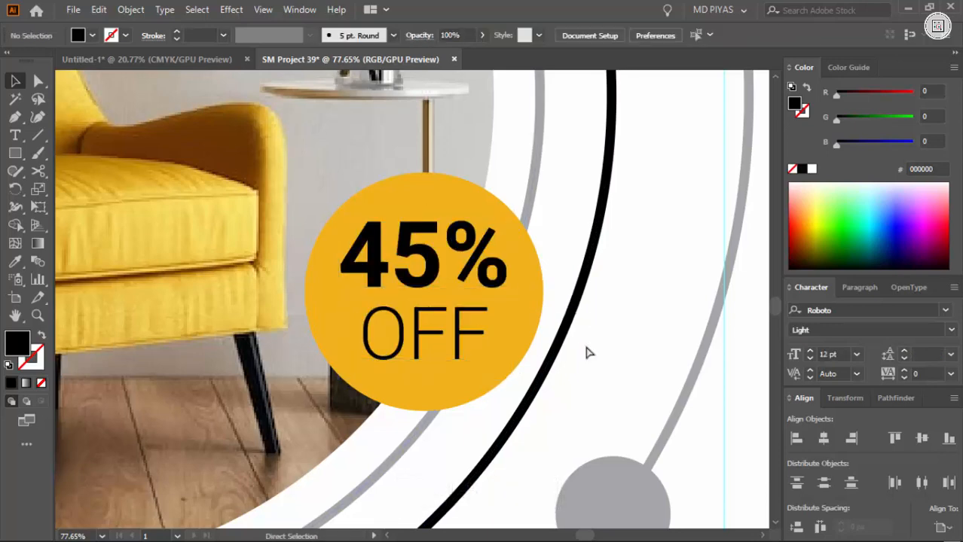
Step: Fill the 45% OFF group in the yellow circle with white, FFFFFF
key("ctrl+space")
left_click_drag(587, 352, 549, 383)
left_click(411, 354)
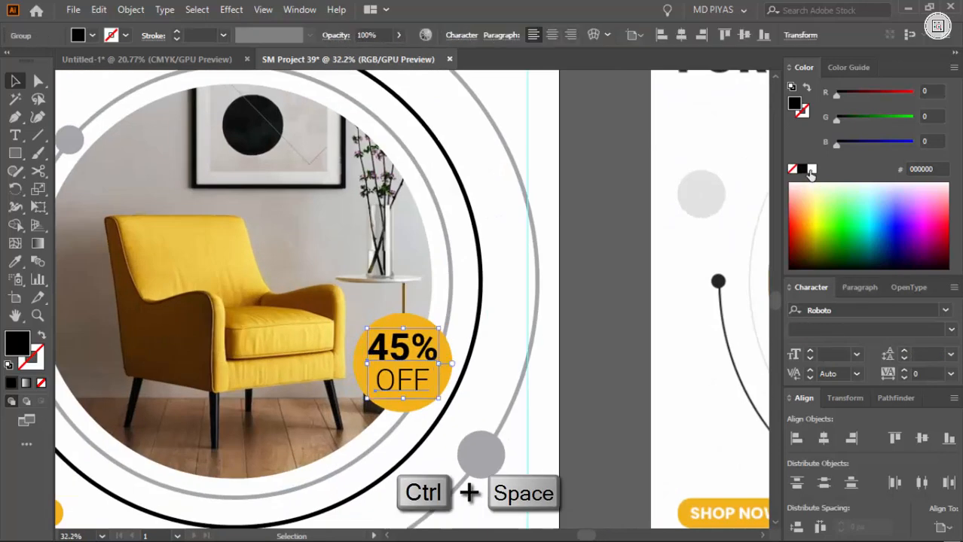
key("ctrl+space")
left_click_drag(593, 349, 399, 363)
left_click(425, 365)
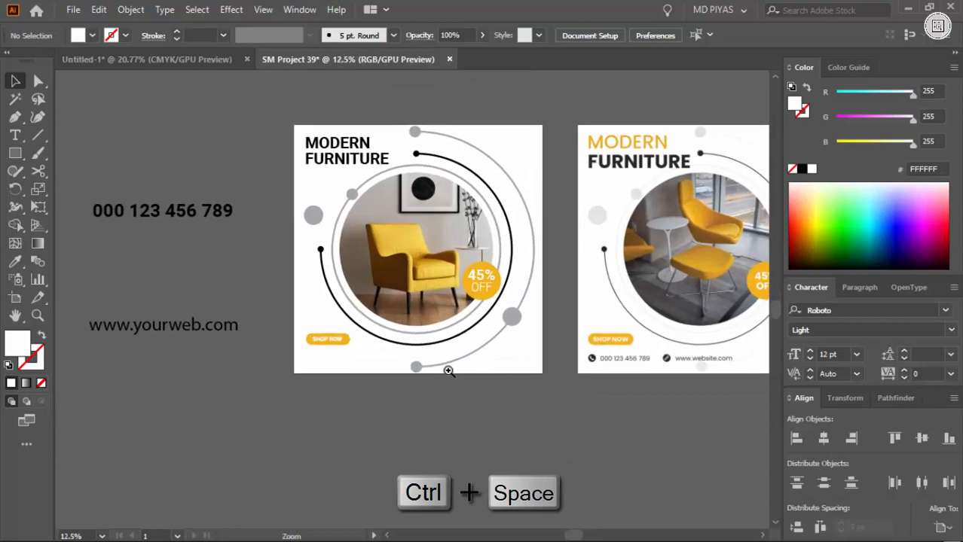
Step: Cut the phone number from its text block and paste it below the artboard as separate text
left_click_drag(171, 221, 306, 443)
triple_click(283, 405)
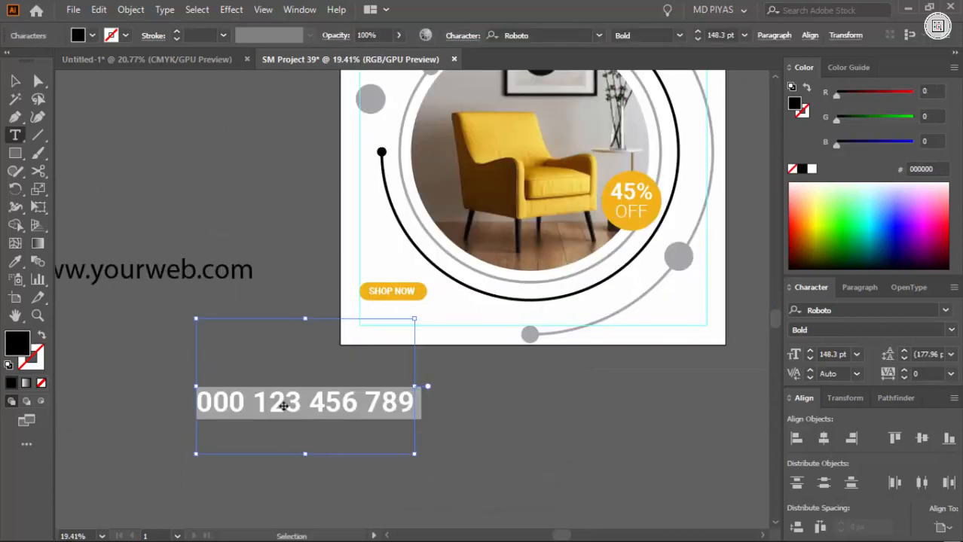
key("ctrl+x")
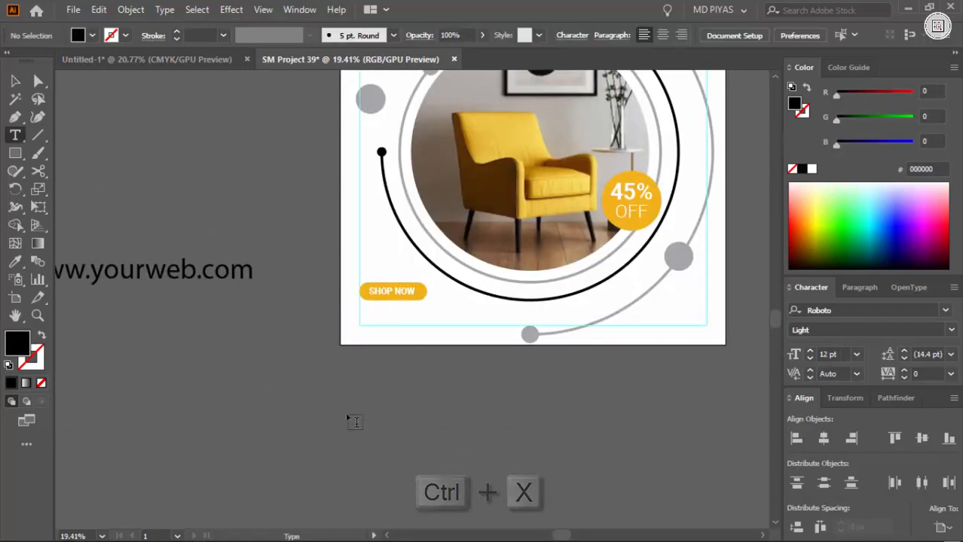
left_click(347, 414)
key("ctrl+v")
Step: Set the phone number text to Roboto Regular and scale it down to about 63 pt
key("Escape")
left_click(951, 331)
left_click(847, 413)
left_click_drag(624, 426, 402, 426)
left_click_drag(203, 436, 370, 435)
left_click_drag(153, 275, 382, 477)
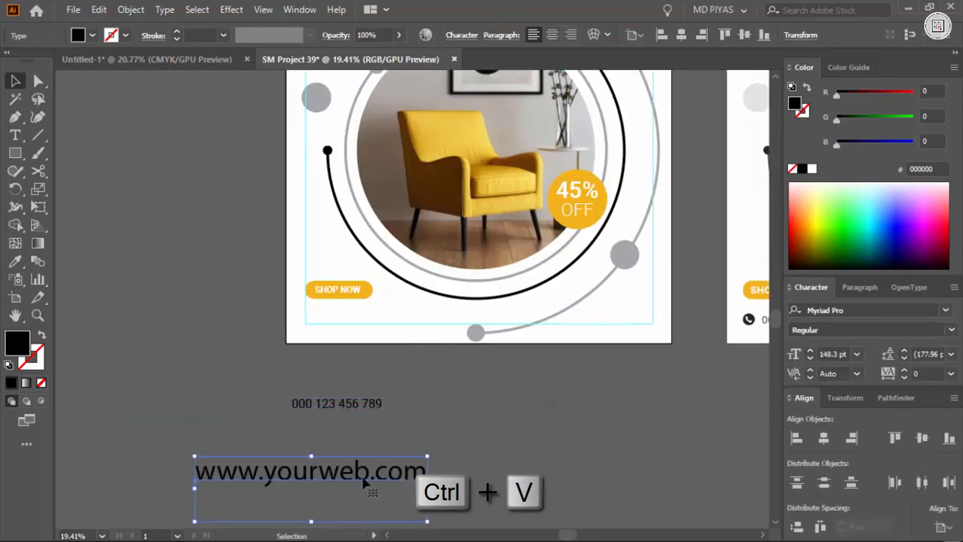
left_click(276, 474)
key("ctrl+a")
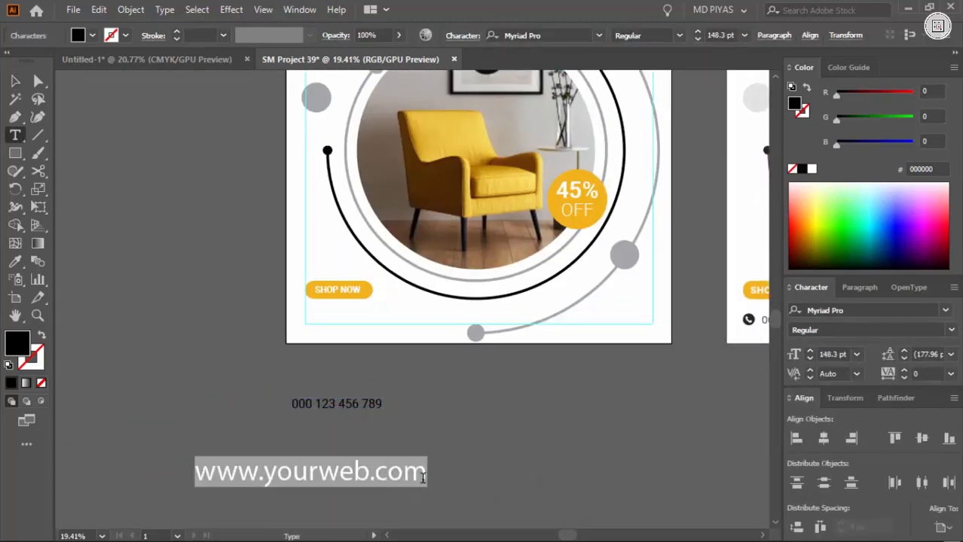
key("ctrl+x")
key("ctrl+v")
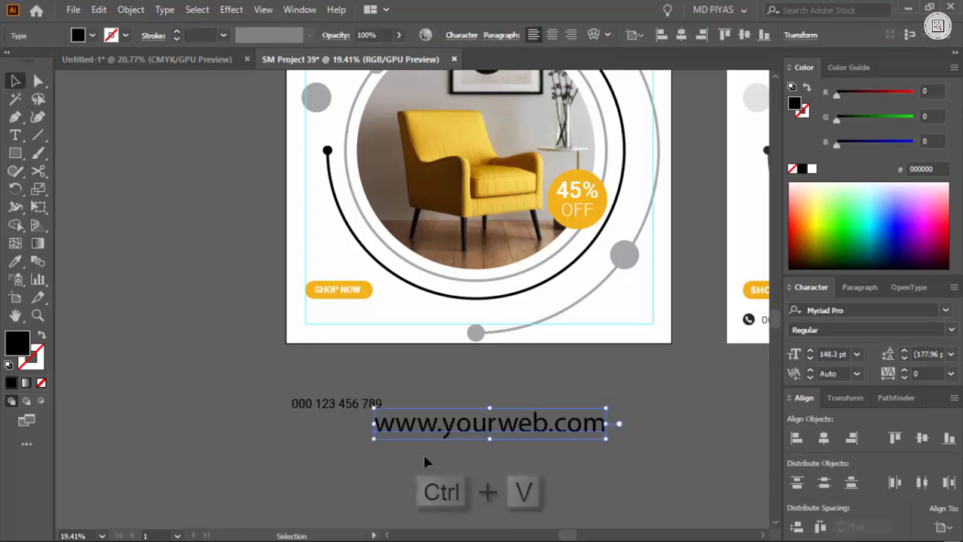
left_click(353, 401)
key("v")
left_click(524, 394)
left_click_drag(523, 393, 362, 394)
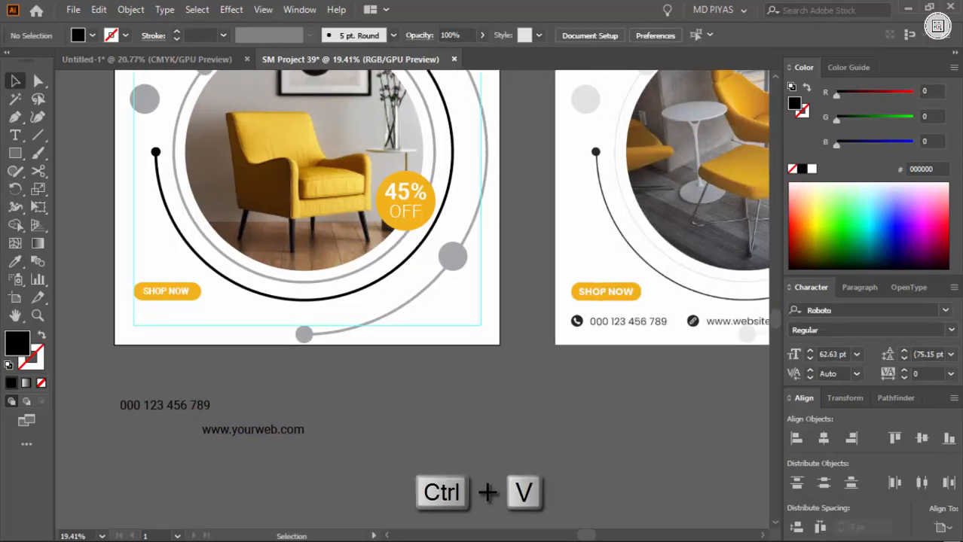
Step: Switch to Chrome and search Google Images for "call icon"
left_click(679, 525)
left_click(421, 75)
type("call icon")
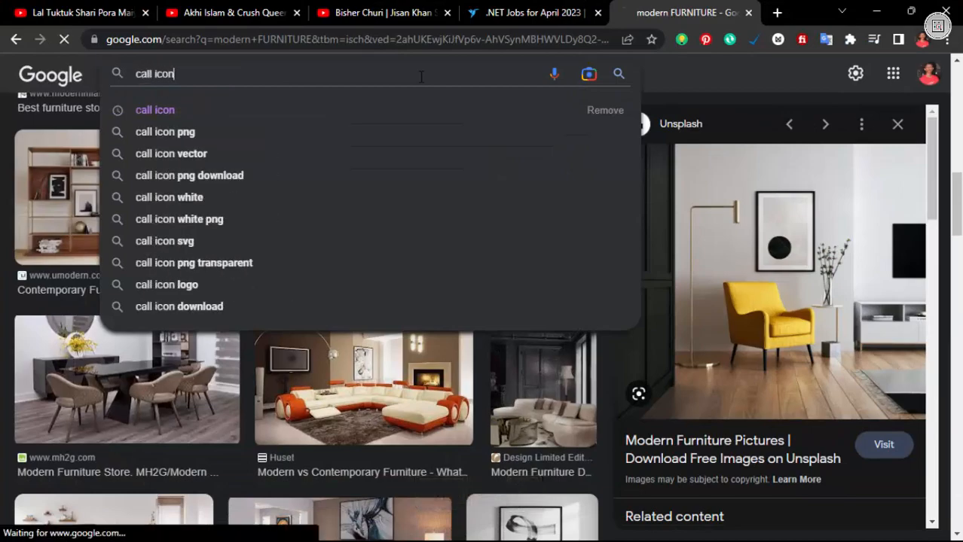
key("Return")
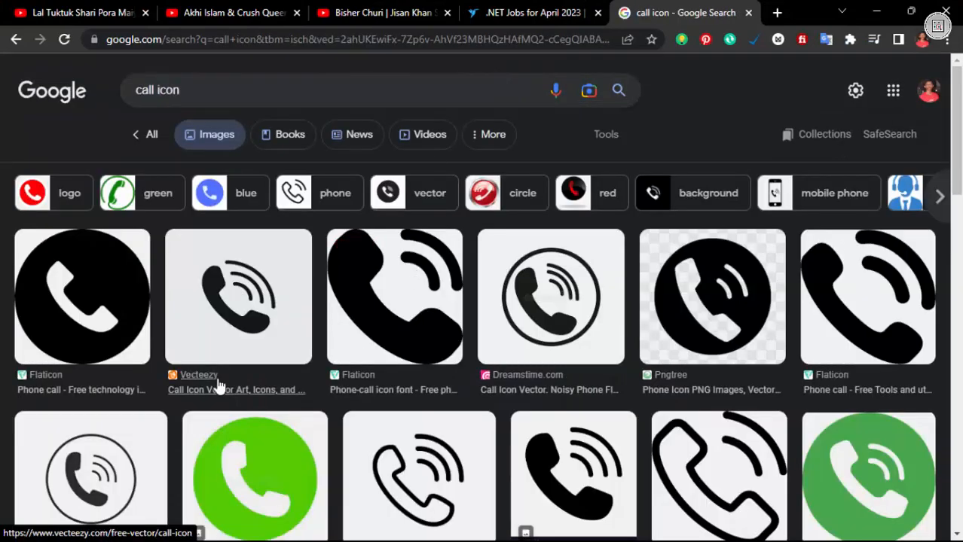
Step: Find the Dreamstime image of a white handset in a solid black circle and copy it
scroll(62, 319, "down", 10)
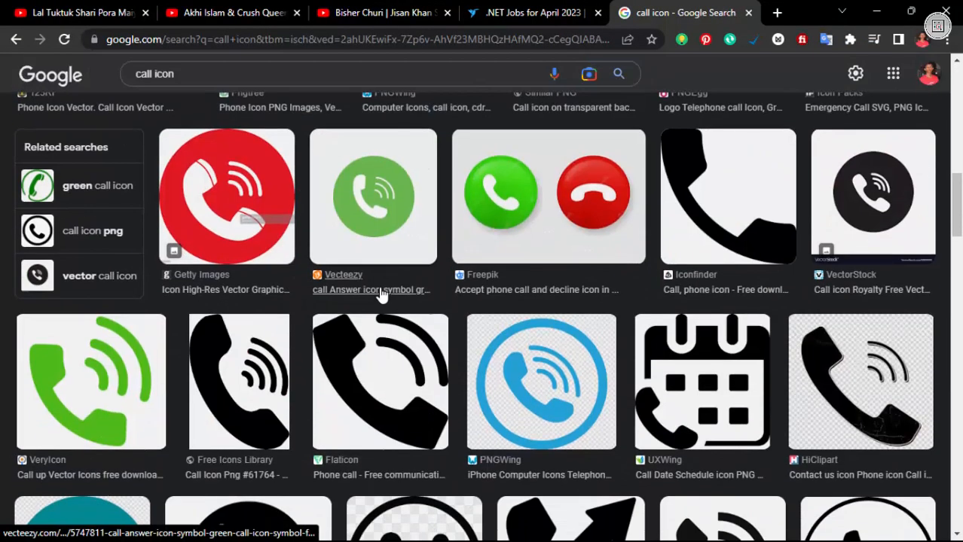
scroll(381, 294, "down", 5)
left_click(264, 211)
scroll(797, 315, "down", 4)
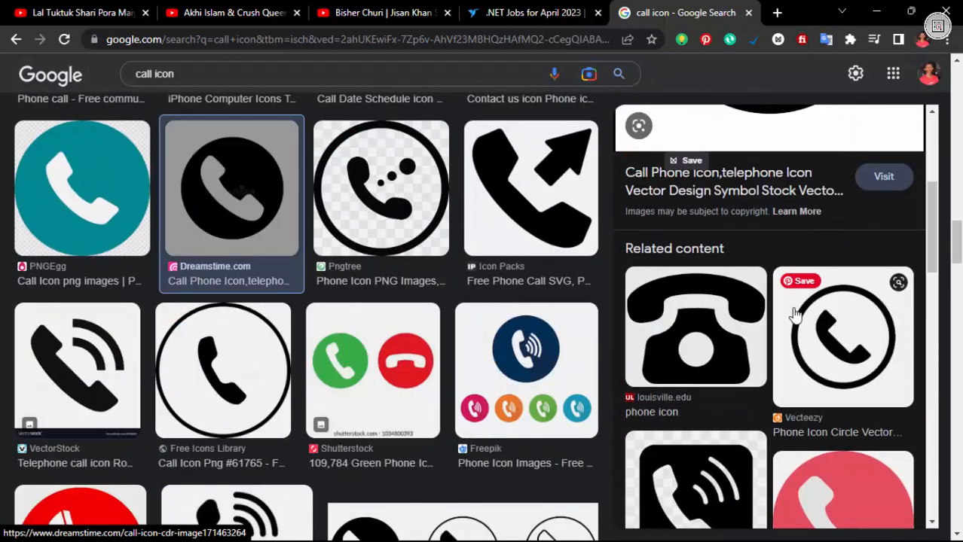
scroll(793, 310, "up", 4)
right_click(787, 265)
left_click(683, 440)
Step: Switch back to Illustrator and paste the copied call icon image into the empty area above the artboard
key("alt+Tab")
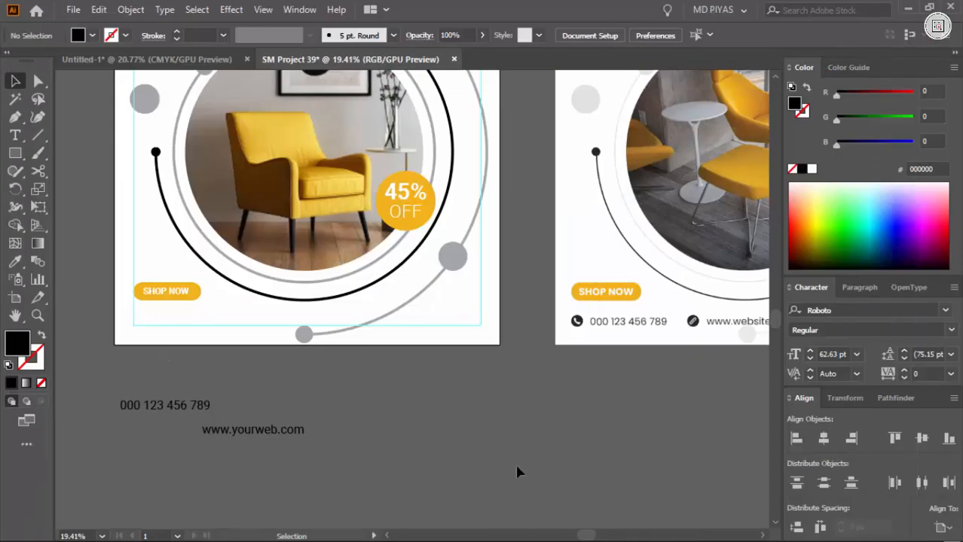
key("ctrl+space")
left_click_drag(567, 423, 452, 410)
left_click_drag(459, 181, 444, 292)
left_click_drag(452, 291, 612, 292)
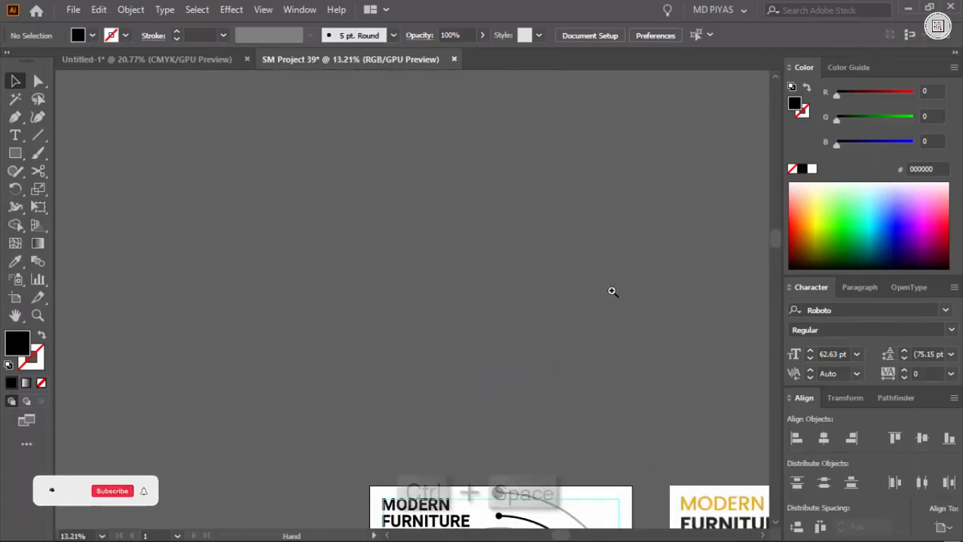
key("ctrl+v")
Step: Convert the pasted call icon image into editable vector shapes with Image Trace and Expand
left_click(400, 290)
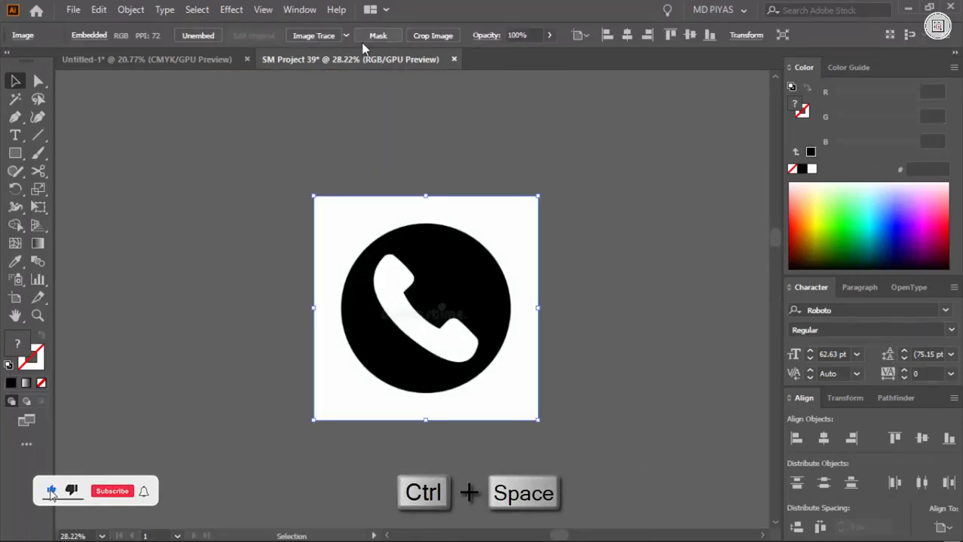
left_click(473, 166)
key("ctrl+space")
left_click_drag(425, 278, 529, 281)
left_click(520, 263)
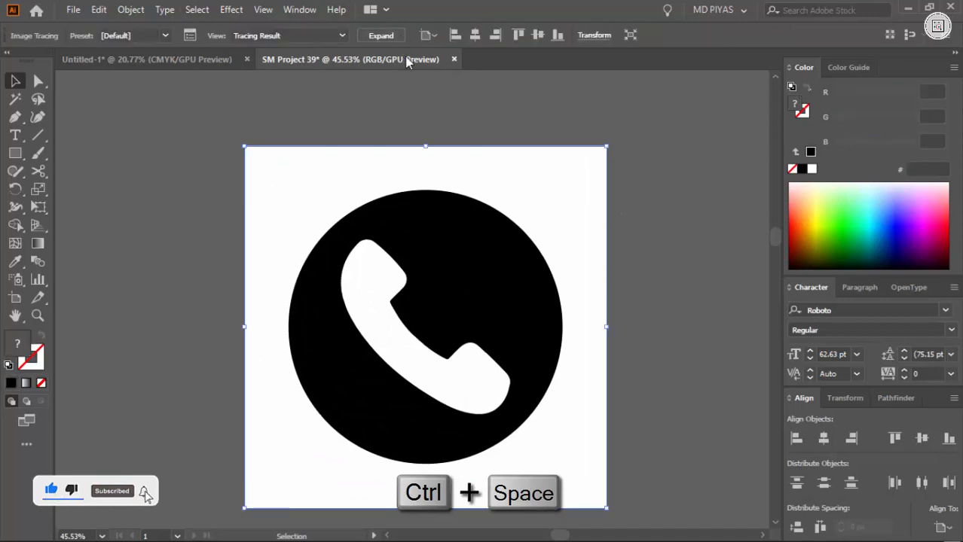
left_click(381, 35)
Step: Ungroup the traced call icon and delete its white background
right_click(571, 189)
left_click(618, 319)
left_click(641, 279)
left_click(579, 235)
key("Delete")
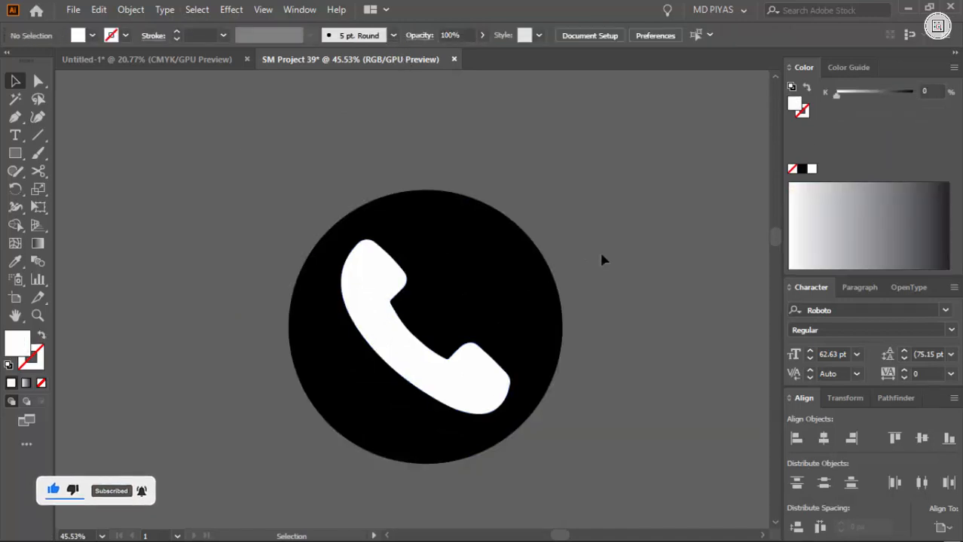
Step: Group the call icon's black circle and white handset
left_click_drag(601, 250, 475, 373)
key("ctrl+g")
left_click(627, 317)
key("ctrl+space")
left_click_drag(627, 315, 573, 316)
key("space")
left_click_drag(614, 324, 576, 313)
key("ctrl+space")
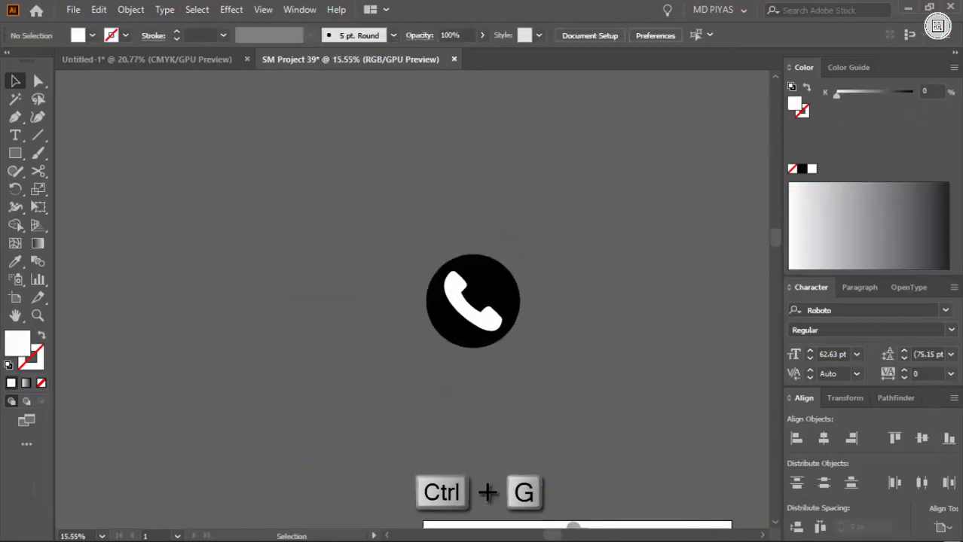
Step: Switch to Chrome and search Google Images for "web icon"
left_click(649, 525)
left_click(681, 525)
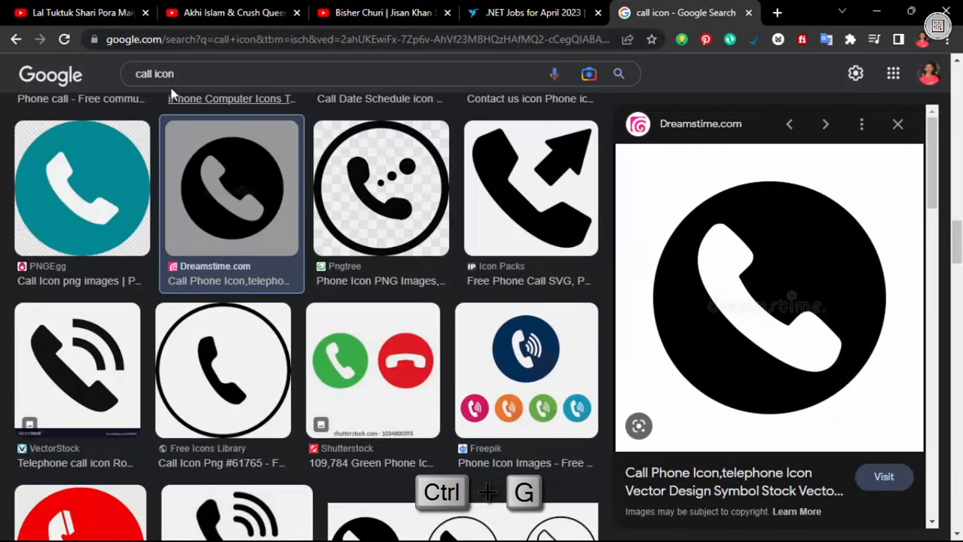
left_click_drag(155, 74, 121, 74)
key("BackSpace")
key("Left")
type("we")
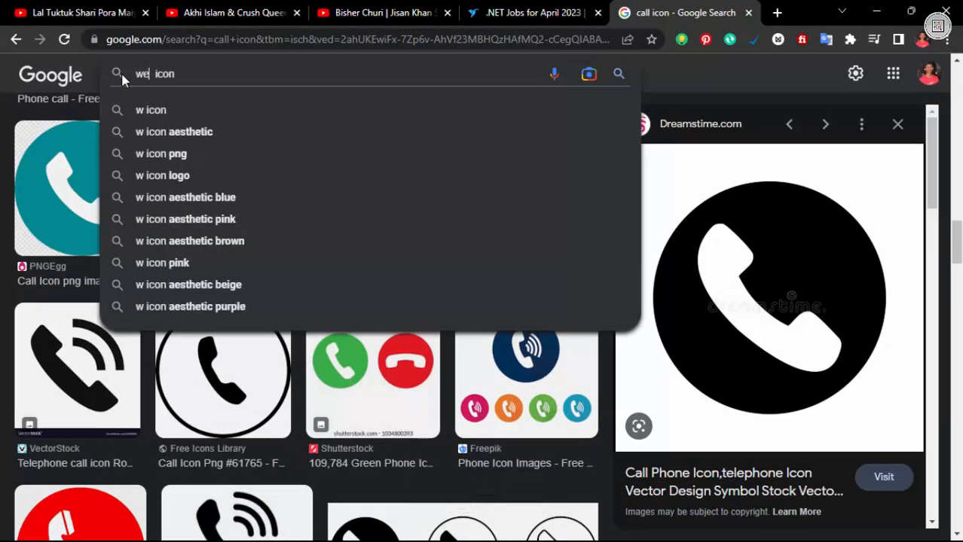
type("b")
key("Return")
Step: Find the Shutterstock image of a white globe in a black circle and copy it
scroll(395, 361, "down", 10)
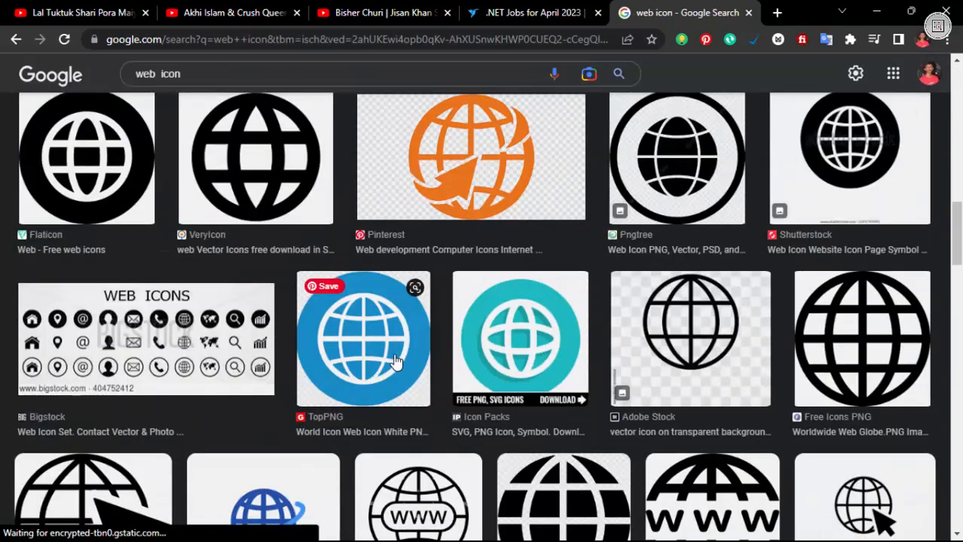
left_click(606, 256)
right_click(688, 203)
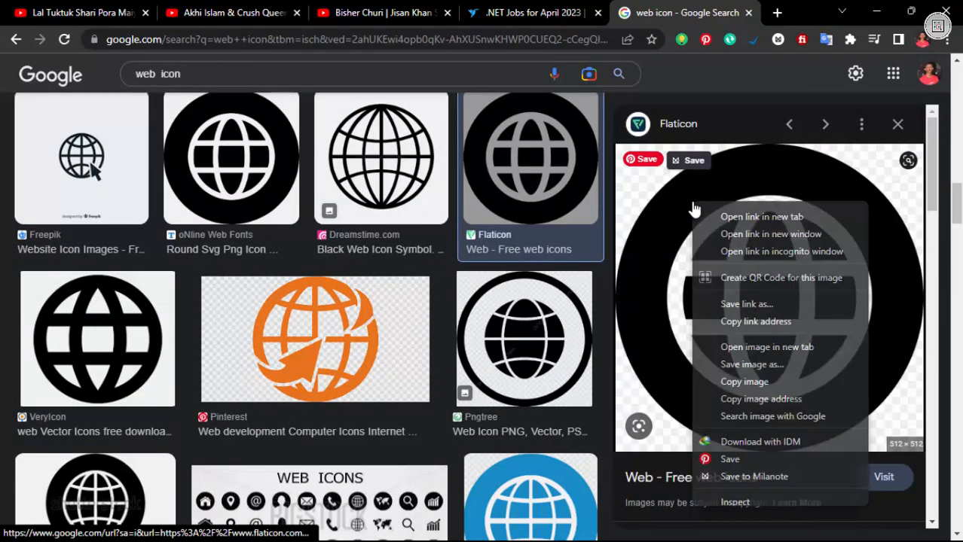
scroll(788, 280, "down", 10)
scroll(307, 429, "down", 4)
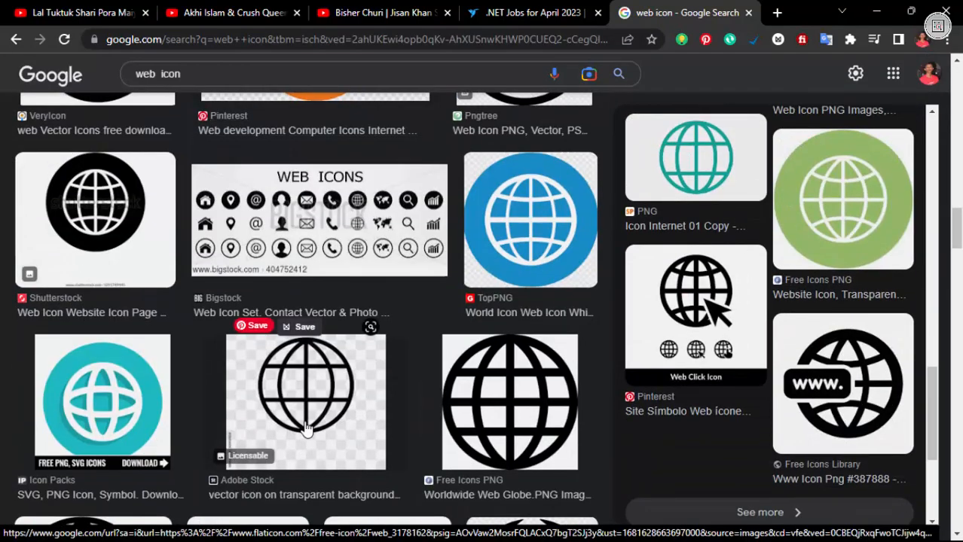
left_click(134, 257)
right_click(741, 250)
left_click(806, 431)
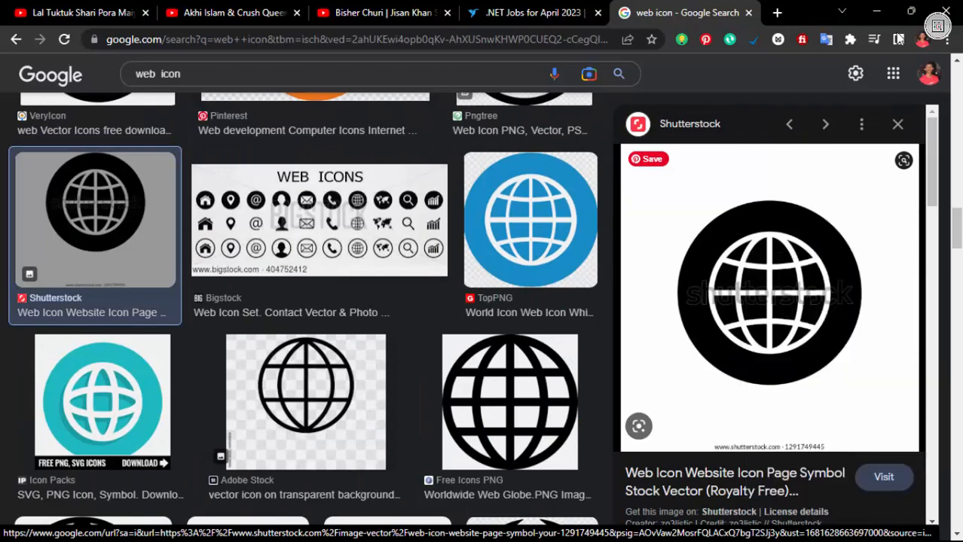
Step: Return to Illustrator and paste the copied globe image in the empty area above the call icon
left_click(876, 11)
mouse_move(609, 538)
left_click(580, 527)
scroll(549, 365, "up", 3)
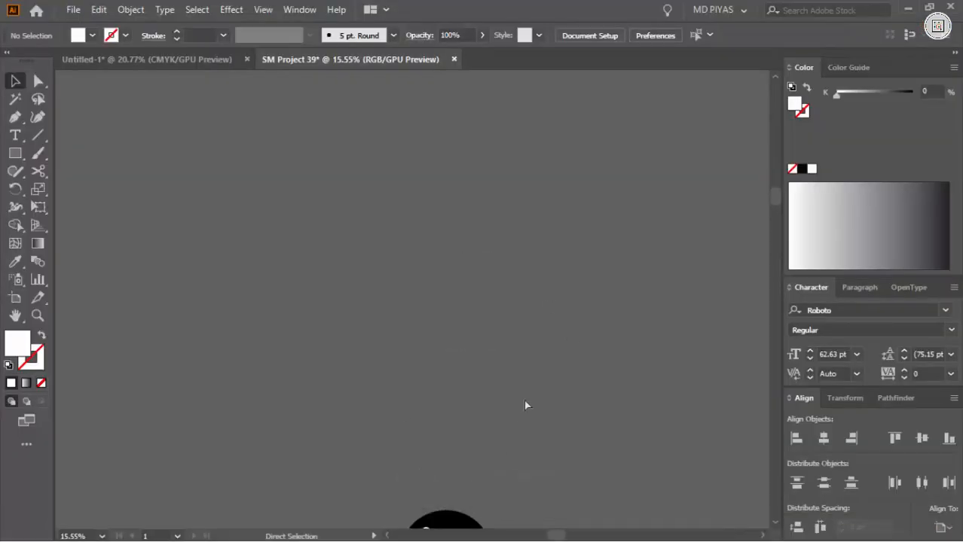
key("ctrl+v")
Step: Convert the globe image to vector shapes with Image Trace and Expand, and ungroup the result
left_click(321, 38)
left_click(383, 36)
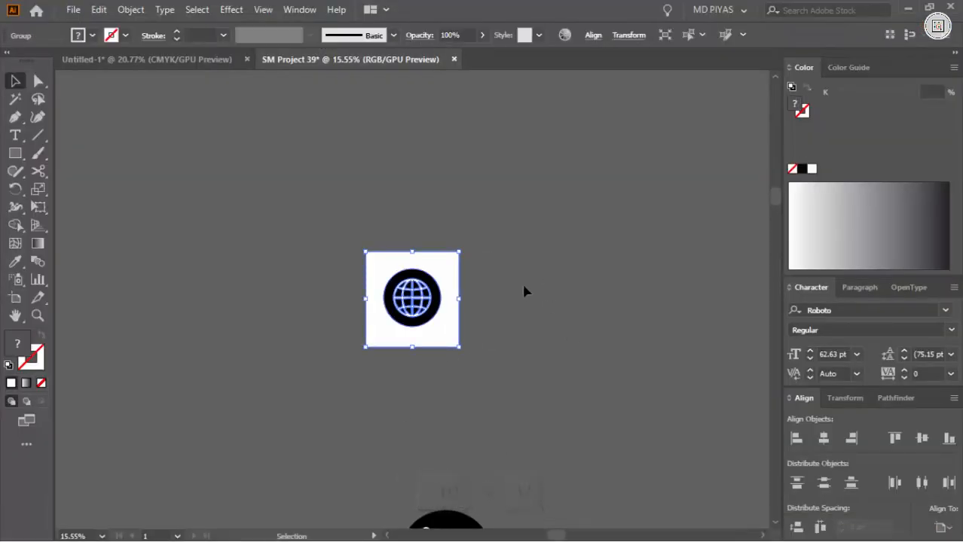
left_click_drag(434, 245, 501, 253)
right_click(444, 318)
left_click(520, 172)
left_click(622, 260)
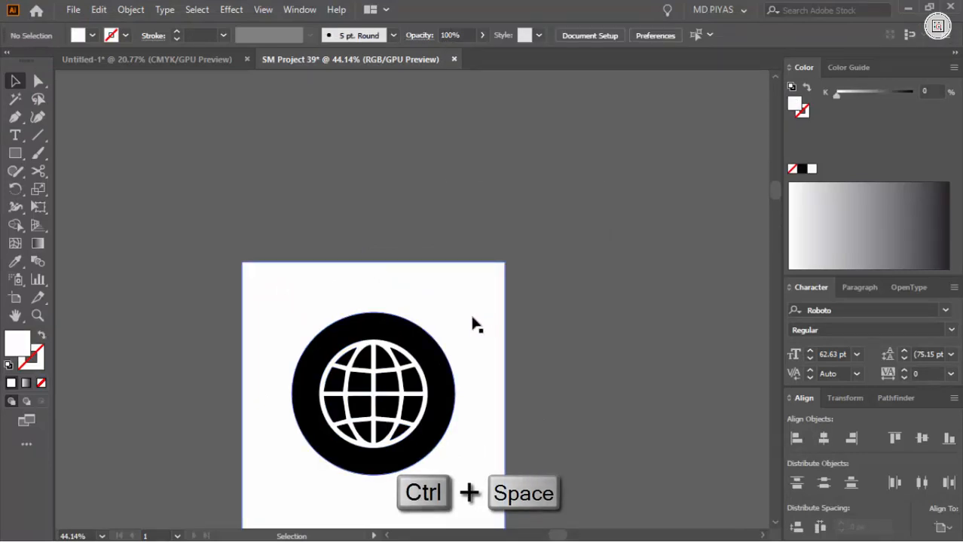
Step: Delete the globe icon's white background and group its remaining shapes
left_click(422, 298)
key("Delete")
left_click_drag(421, 297, 343, 360)
key("ctrl+g")
Step: Scale the globe icon up to about the size of the call icon
left_click_drag(548, 360, 417, 368)
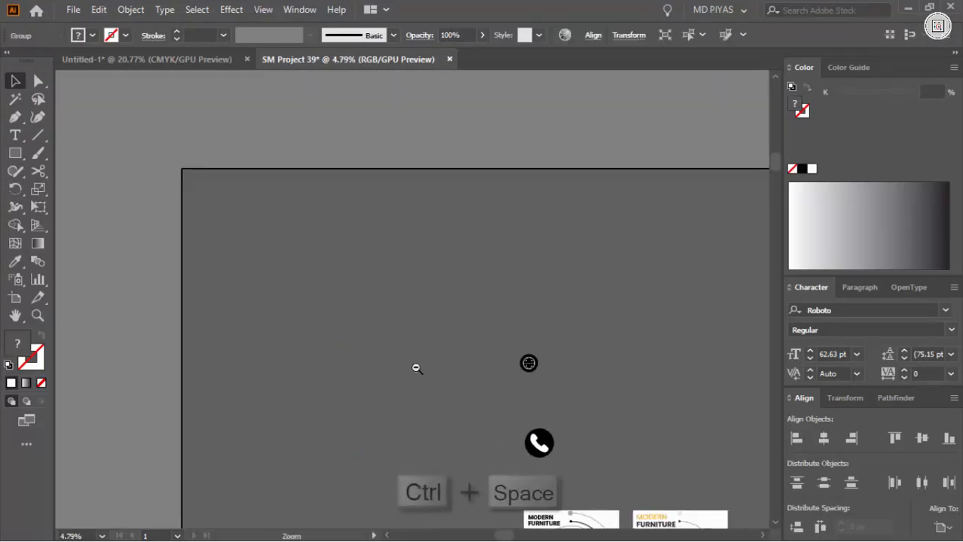
left_click(528, 364)
left_click_drag(549, 381, 549, 383)
left_click(584, 374)
left_click_drag(579, 369, 554, 370)
left_click_drag(438, 205, 479, 205)
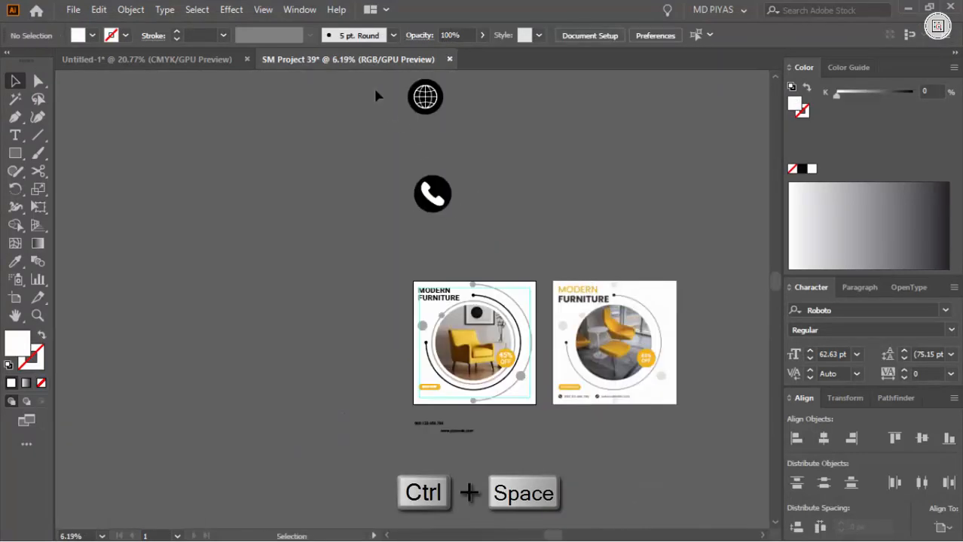
Step: Move the globe and call icons from above the artboard to the empty area on its left
left_click_drag(376, 94, 440, 198)
left_click_drag(424, 196, 339, 408)
left_click_drag(302, 430, 360, 428)
Step: Scale down the globe and call icons together and move them close to the artboard's lower edge
left_click_drag(405, 135, 453, 249)
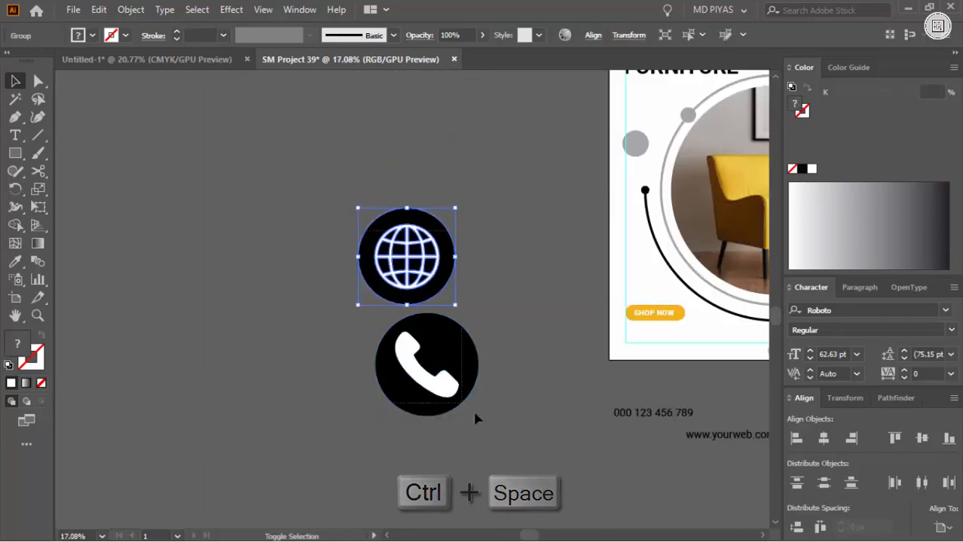
left_click(458, 371, "shift")
left_click_drag(477, 311, 390, 314)
left_click(416, 307)
left_click_drag(382, 298, 566, 386)
left_click_drag(385, 329, 627, 349)
left_click_drag(648, 377, 513, 367)
scroll(573, 359, "up", 4)
Step: Scale the call icon to the phone number's text height and place both under the SHOP NOW button along the margin guides
left_click_drag(475, 489, 577, 265)
left_click_drag(378, 319, 286, 331)
left_click_drag(401, 351, 271, 349)
left_click_drag(226, 306, 421, 340)
left_click_drag(257, 335, 535, 308)
left_click_drag(428, 393, 439, 422)
left_click_drag(625, 356, 437, 311)
left_click(482, 285)
left_click_drag(456, 302, 444, 302)
left_click_drag(500, 201, 530, 174)
left_click(568, 238)
left_click_drag(568, 240, 275, 407)
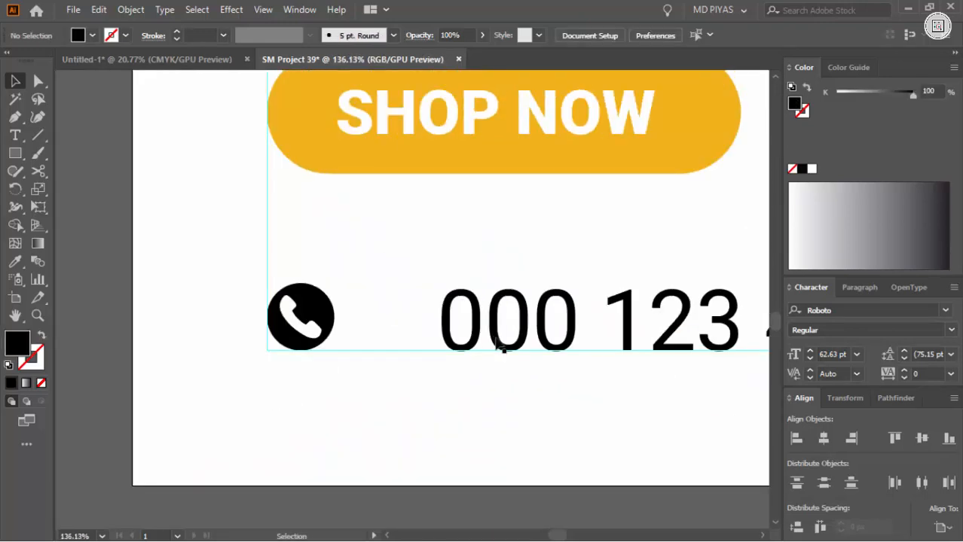
Step: Move the phone number text closer to the call icon
left_click_drag(497, 335, 418, 339)
left_click(455, 240)
left_click_drag(455, 240, 428, 362)
left_click_drag(639, 296, 359, 382)
left_click_drag(742, 422, 466, 380)
left_click_drag(399, 377, 332, 383)
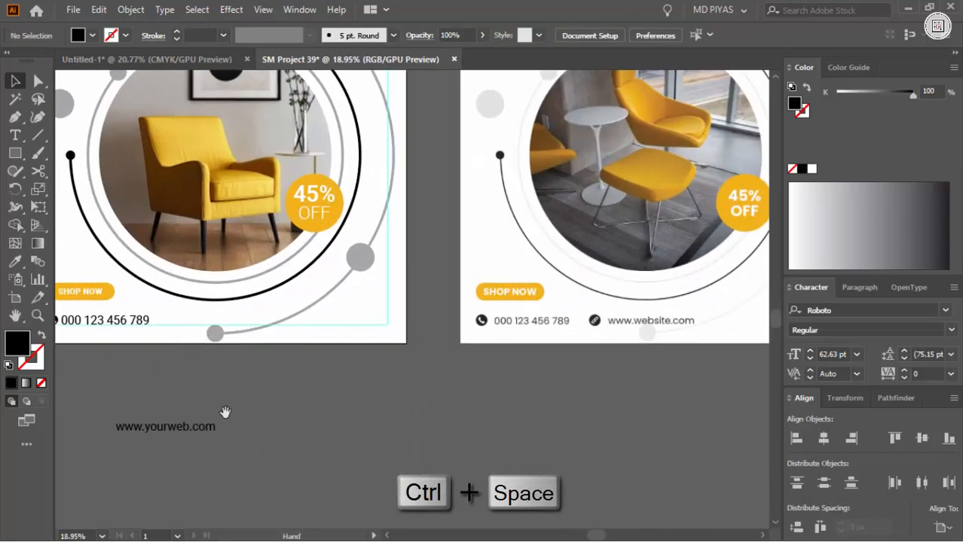
Step: Place the globe icon over the call icon and scale it down to the same size
left_click_drag(223, 413, 391, 401)
left_click_drag(170, 345, 569, 381)
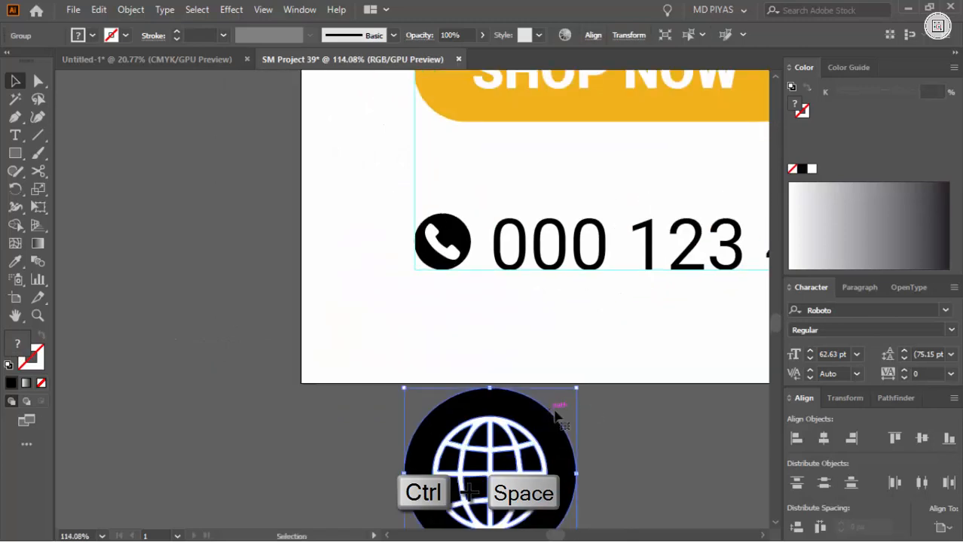
left_click(561, 407)
left_click_drag(503, 443, 457, 272)
left_click_drag(443, 384, 498, 293)
Step: Move the globe icon horizontally to just past the end of the phone number
left_click_drag(562, 324, 166, 332)
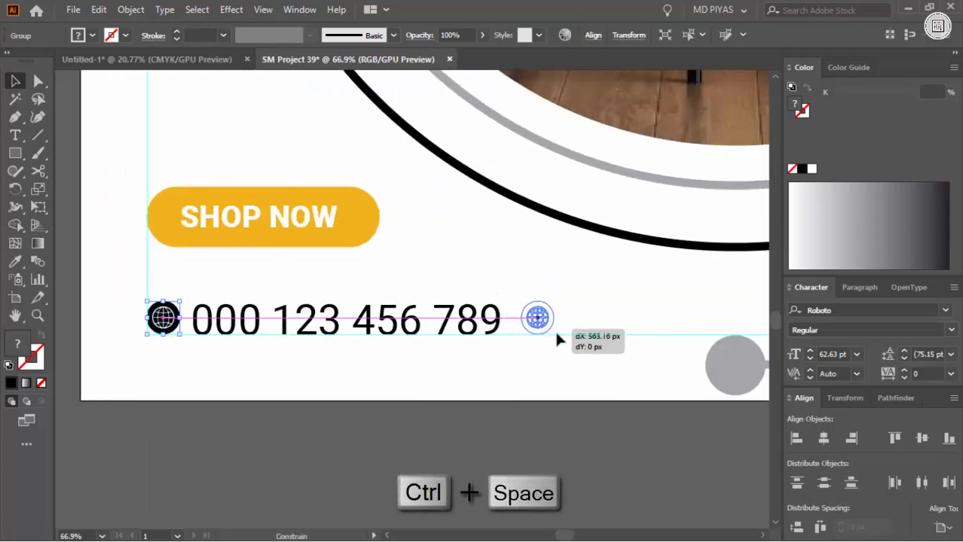
left_click(579, 371)
left_click_drag(588, 373, 369, 379)
left_click_drag(595, 468, 428, 443)
left_click_drag(437, 380, 425, 423)
left_click_drag(278, 472, 359, 341)
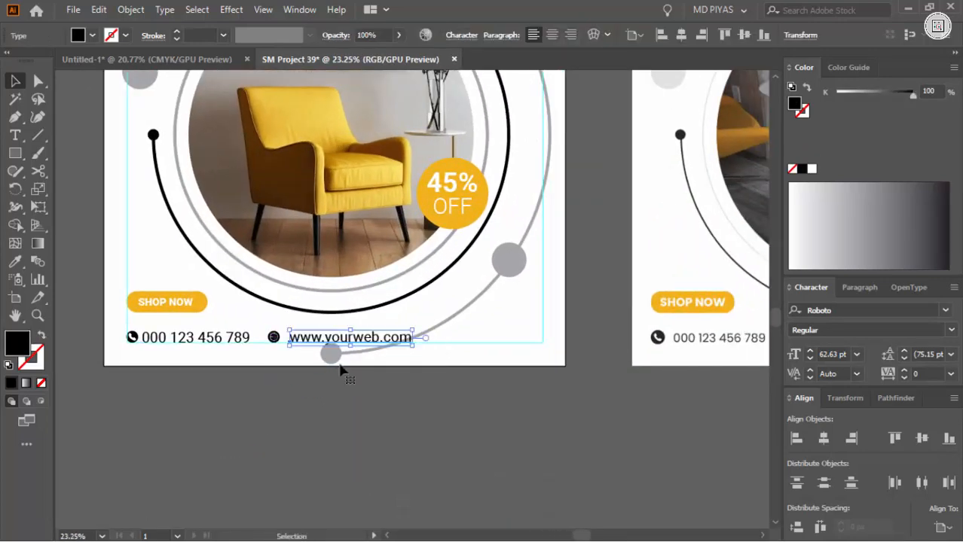
left_click_drag(309, 375, 358, 380)
left_click_drag(263, 417, 379, 432)
key("v")
left_click(361, 450)
left_click_drag(368, 321, 462, 321)
left_click(338, 303)
left_click_drag(307, 315, 379, 327)
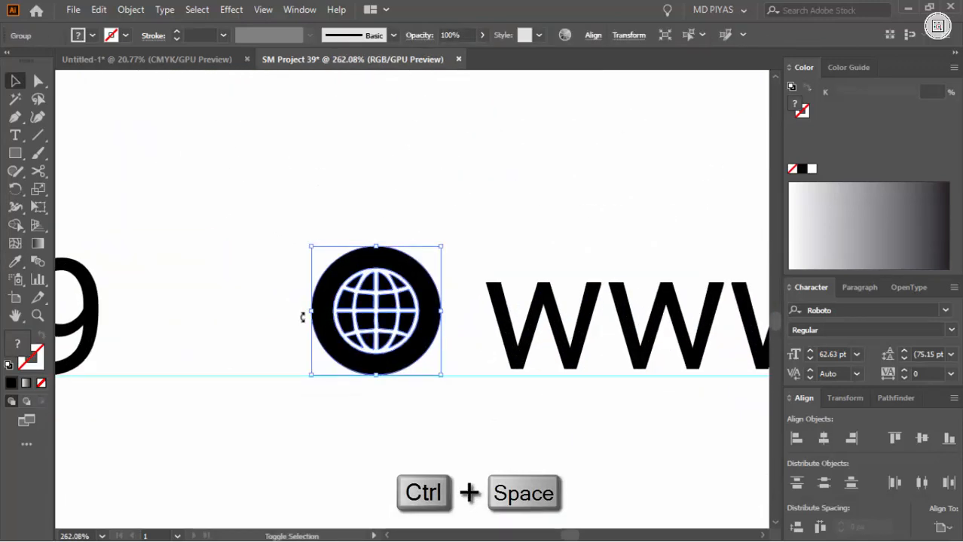
left_click_drag(302, 317, 334, 311)
left_click_drag(527, 345, 573, 295)
left_click(563, 189)
left_click_drag(497, 303, 302, 310)
left_click_drag(577, 330, 361, 407)
left_click_drag(475, 343, 446, 331)
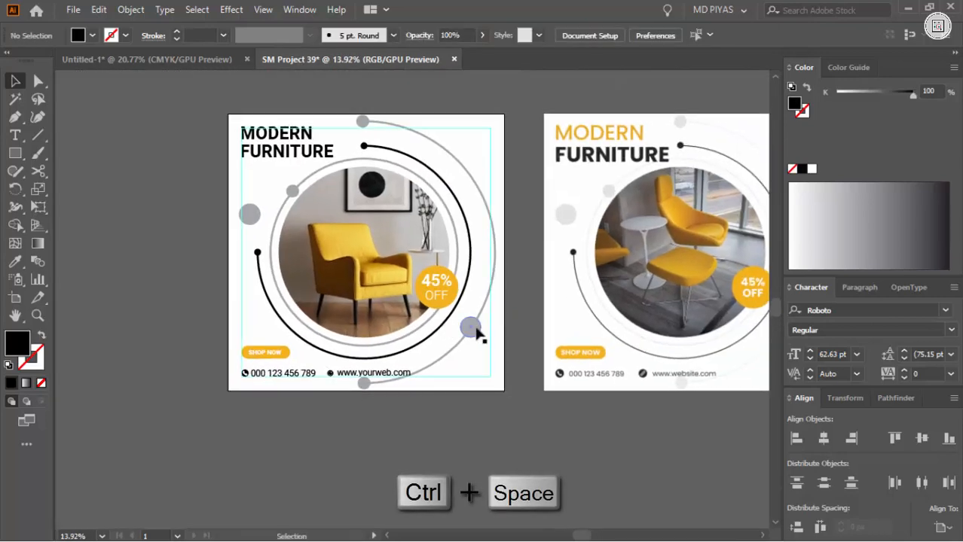
Step: Select all the gray circles and gray arcs around the photo and lower their opacity
left_click(474, 328)
left_click(455, 346, "shift")
left_click_drag(362, 406, 378, 383)
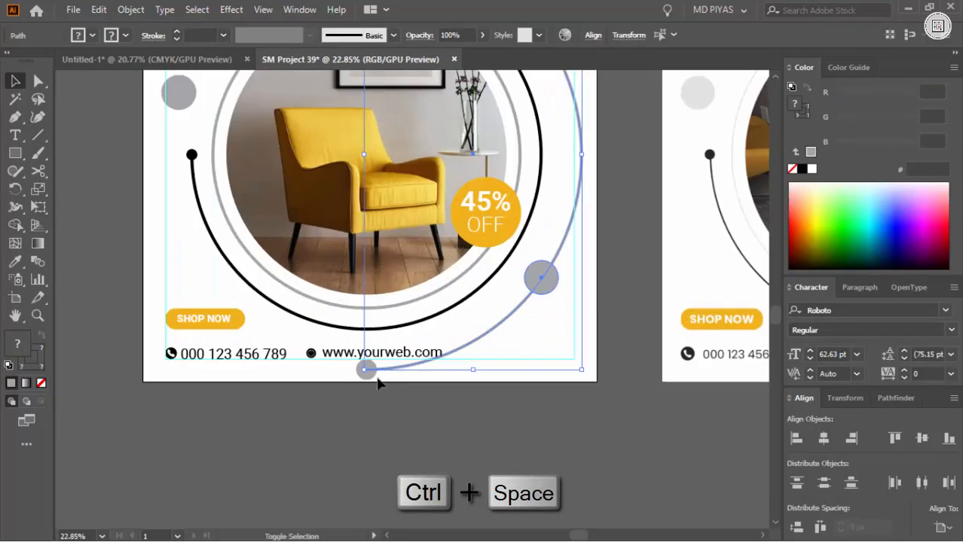
left_click(363, 380, "shift")
left_click_drag(452, 302, 433, 267)
left_click_drag(433, 267, 441, 360)
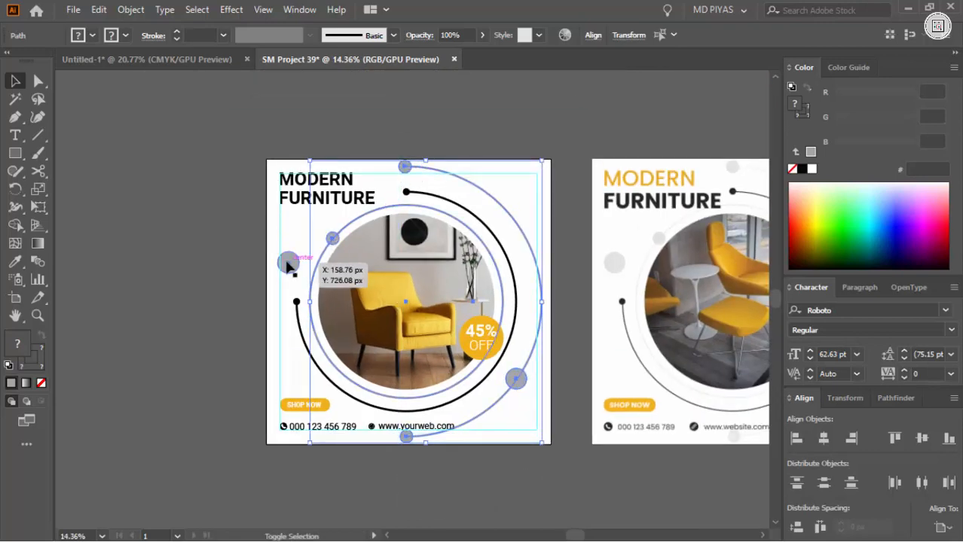
left_click(478, 95)
Step: Delete the reference design beside the artboard
key("ctrl+space")
left_click_drag(544, 148, 533, 155)
left_click_drag(655, 288, 492, 318)
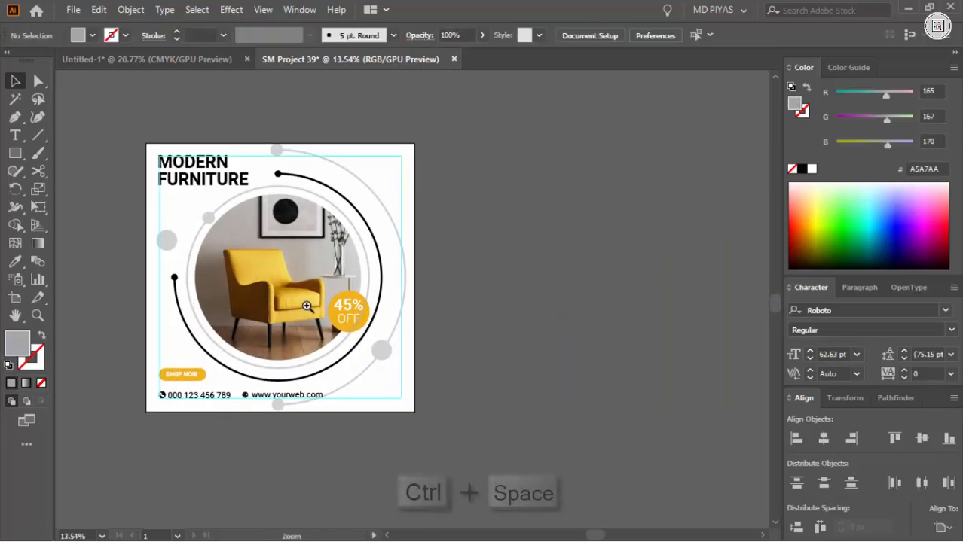
left_click_drag(307, 306, 440, 312)
left_click(422, 284)
left_click(424, 278, "shift")
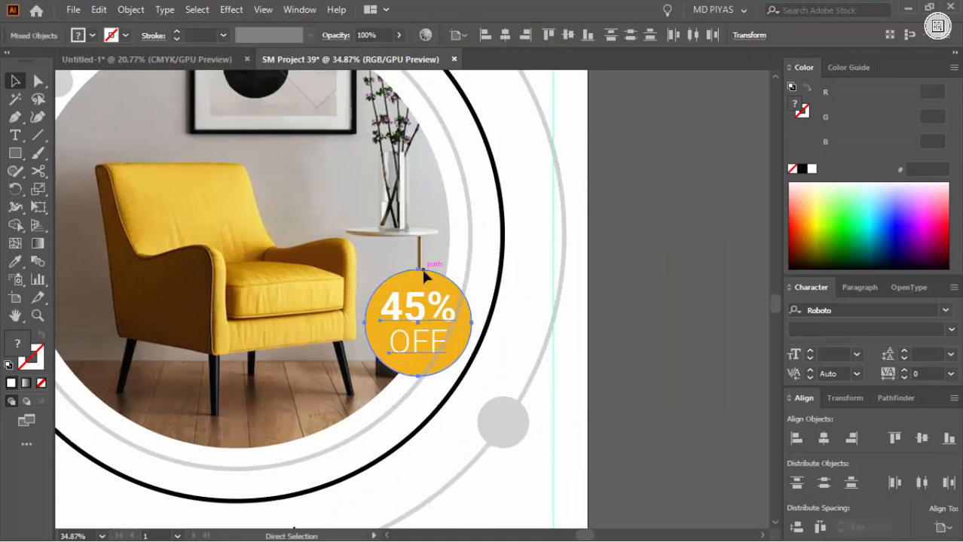
left_click(632, 275)
Step: Recolor the word MODERN in the heading with the yellow of the discount badge and hide the guides
left_click_drag(598, 337, 511, 315)
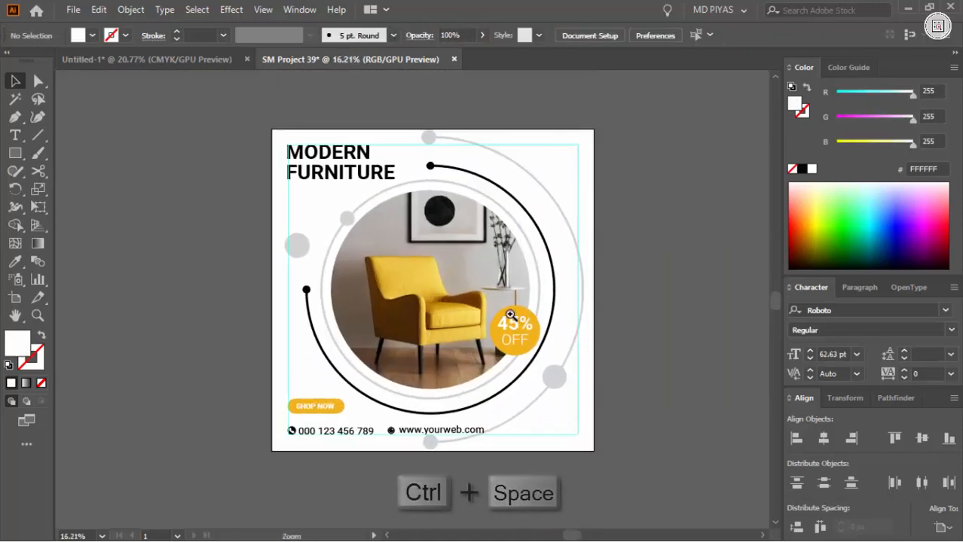
left_click(345, 162)
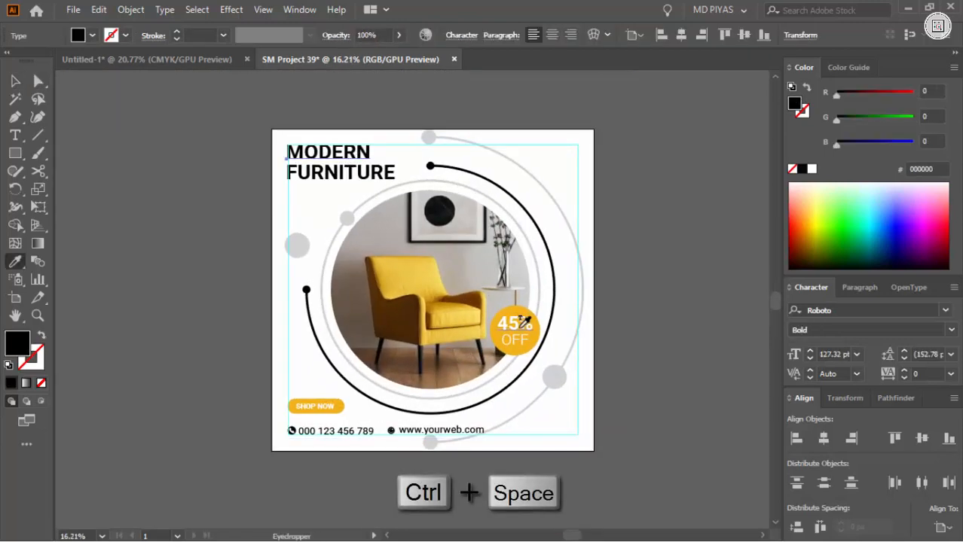
left_click(515, 306)
key("c")
key("v")
left_click(623, 271)
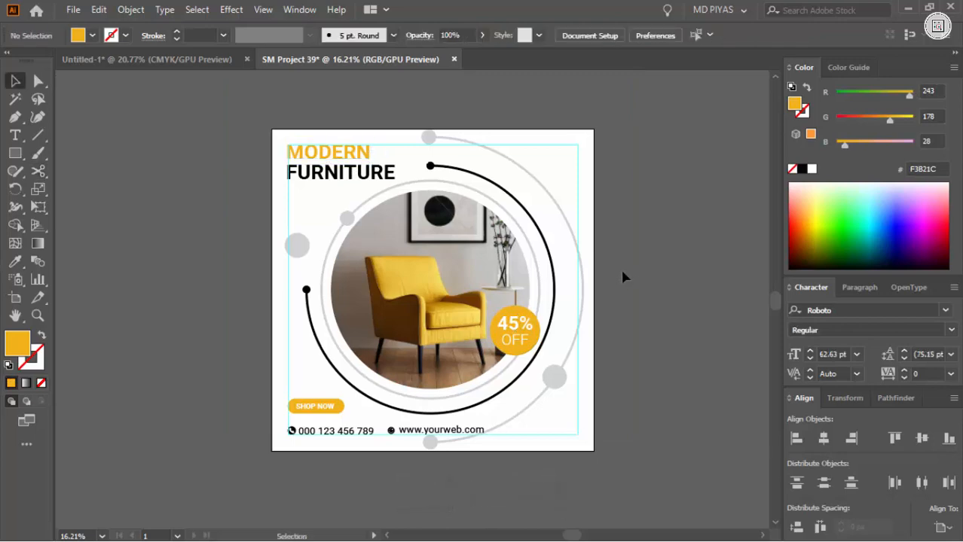
key("ctrl+semicolon")
left_click(484, 157, "ctrl")
Step: Switch to Chrome and search Google Images for "nice background"
left_click(383, 538)
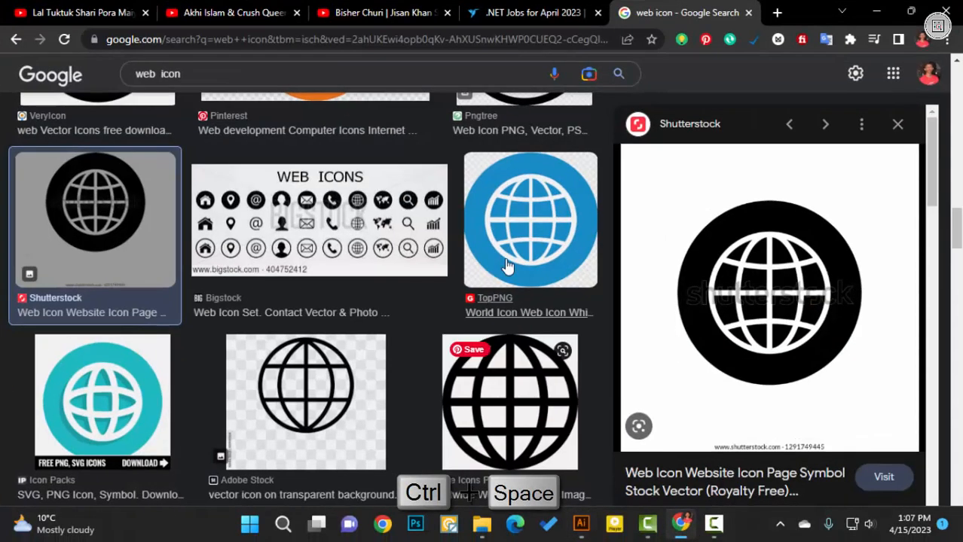
triple_click(296, 80)
type("nice backg")
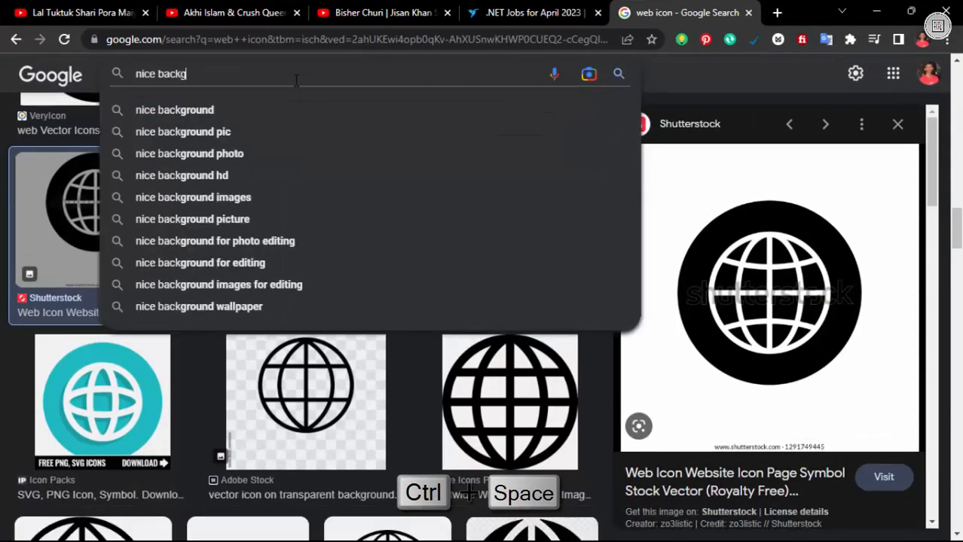
type("round")
key("Return")
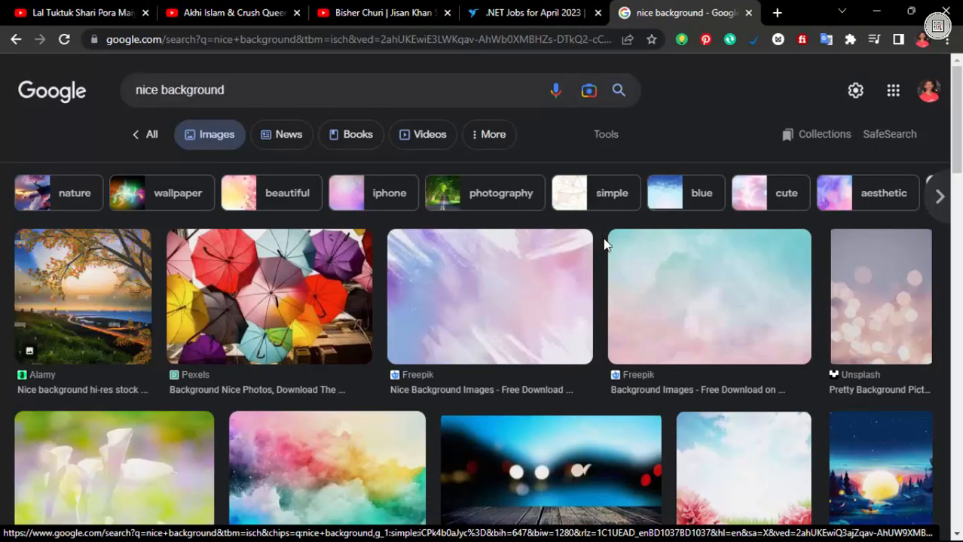
Step: Browse the image results and copy the pastel teal-and-pink Freepik background picture
scroll(705, 177, "down", 2)
scroll(704, 179, "down", 10)
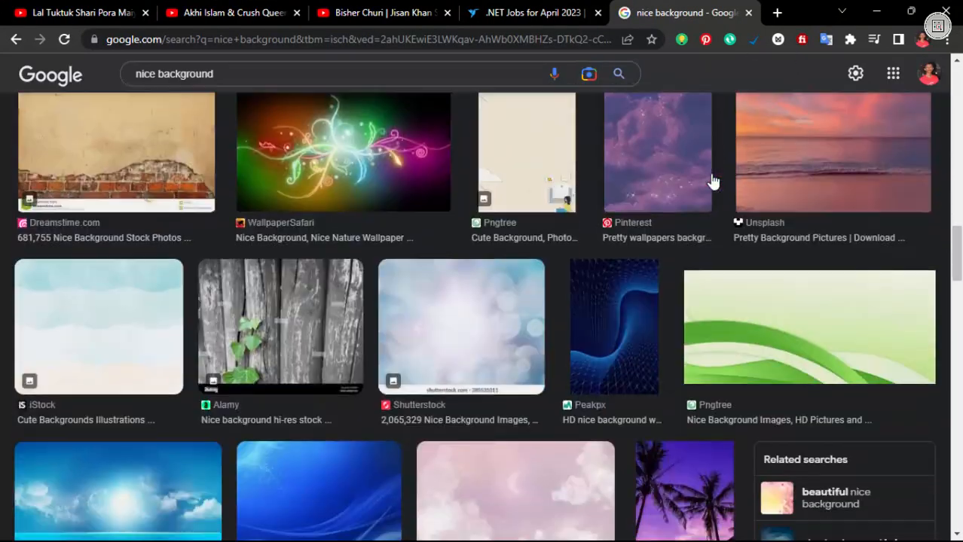
scroll(712, 181, "up", 10)
left_click(748, 260)
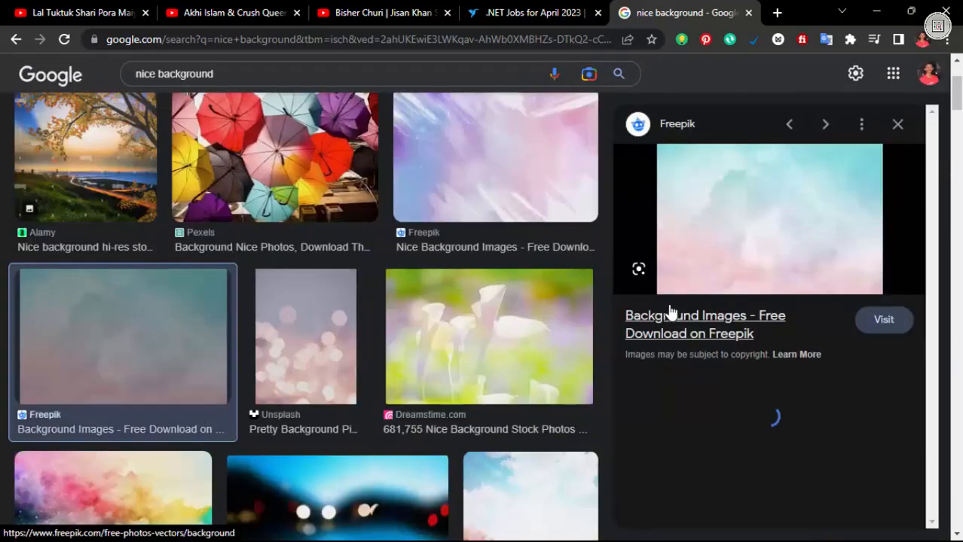
scroll(754, 301, "down", 3)
scroll(812, 249, "up", 3)
right_click(780, 204)
left_click(686, 382)
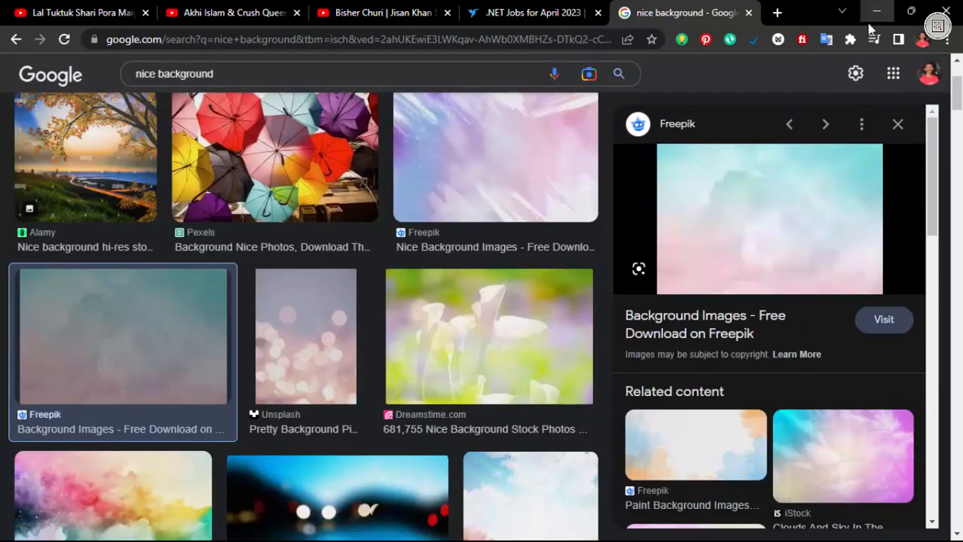
Step: Switch back to Illustrator, paste the background image and resize it to 2000 × 2000 px without keeping proportions
key("alt+Tab")
key("ctrl+v")
left_click(838, 400)
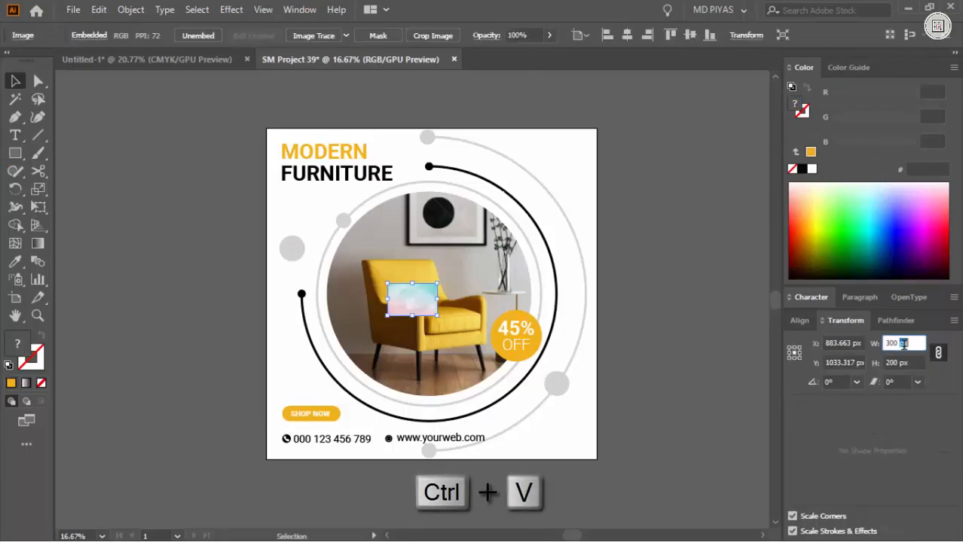
key("Tab")
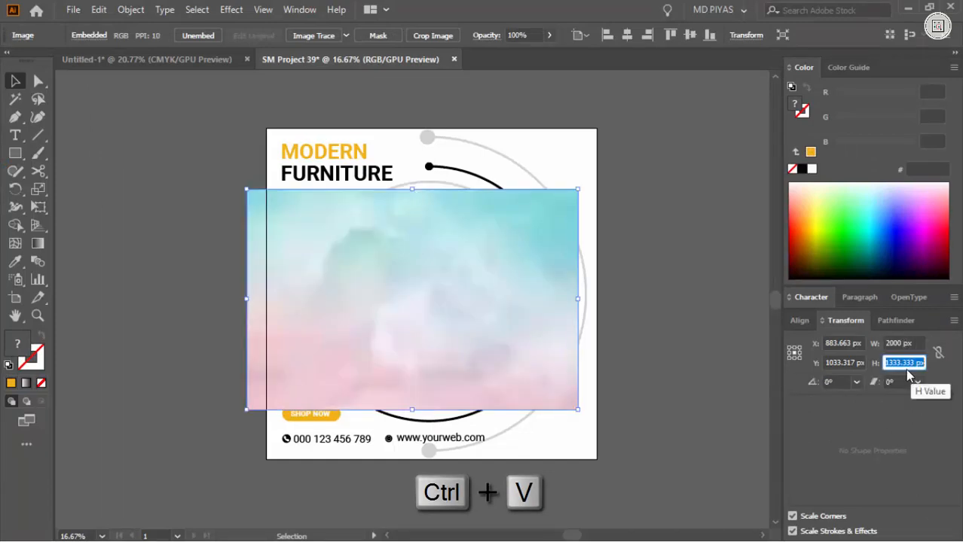
type("2000")
key("Return")
Step: Center the background image horizontally and vertically on the artboard and send it behind all the artwork
left_click(799, 321)
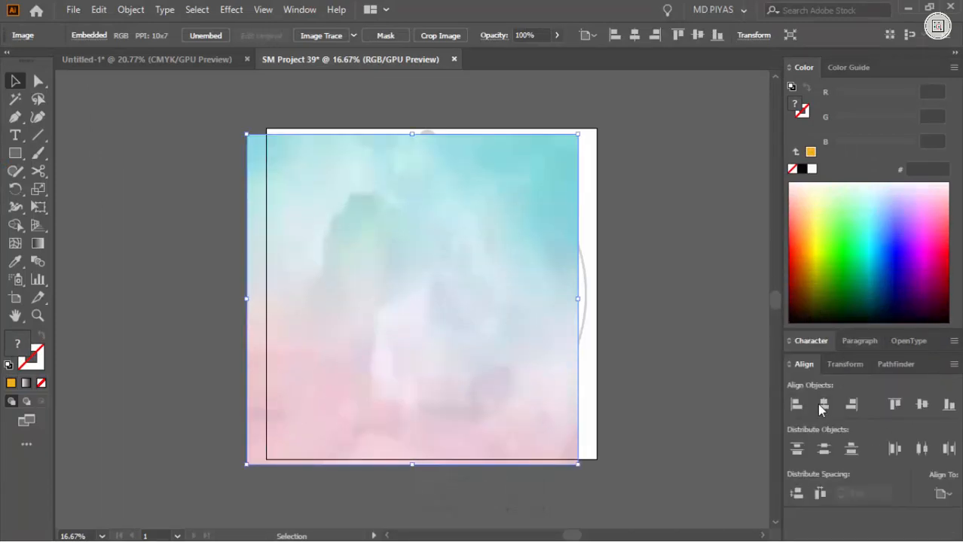
left_click(824, 405)
left_click(922, 405)
left_click(670, 377)
left_click(579, 391)
key("ctrl+shift+bracketleft")
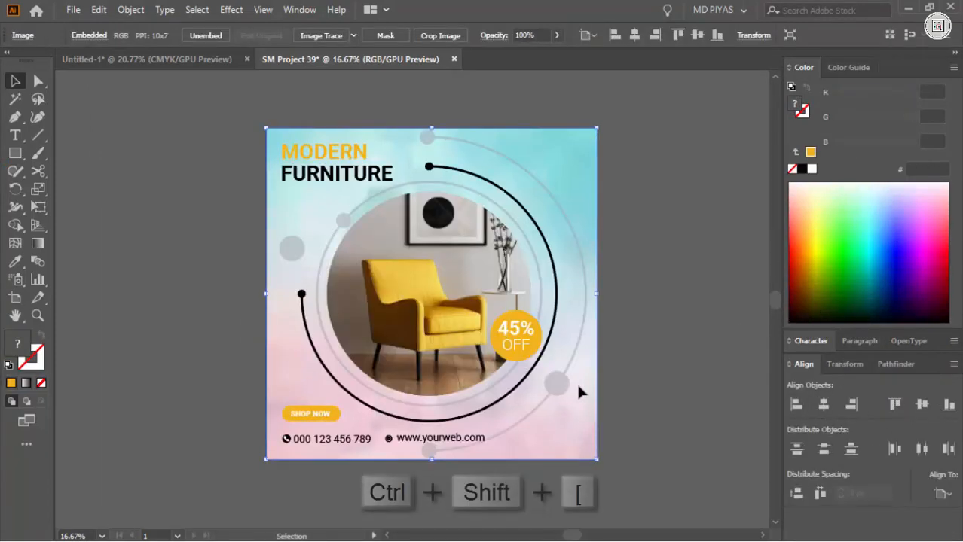
Step: Lower the background image's opacity to about 49% and deselect it
type("30")
key("Return")
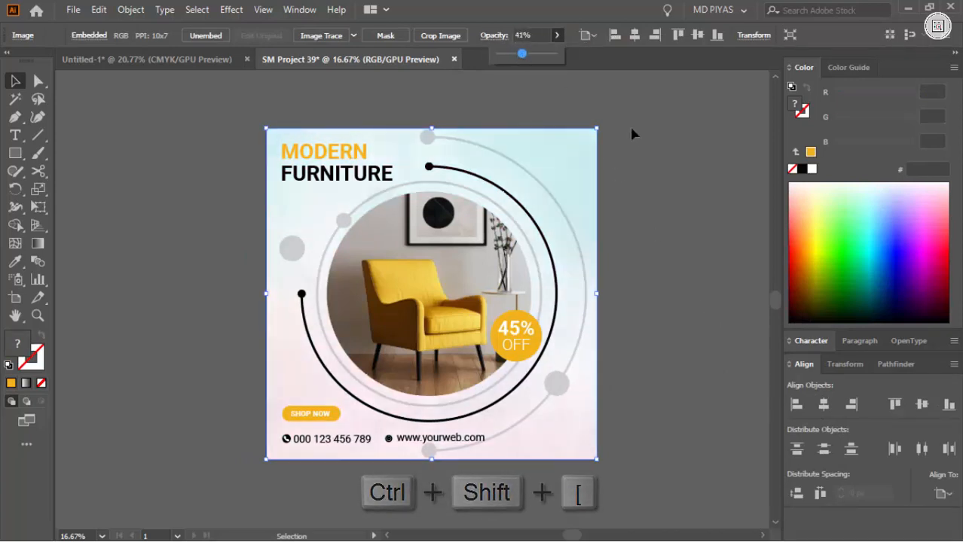
left_click_drag(517, 55, 534, 54)
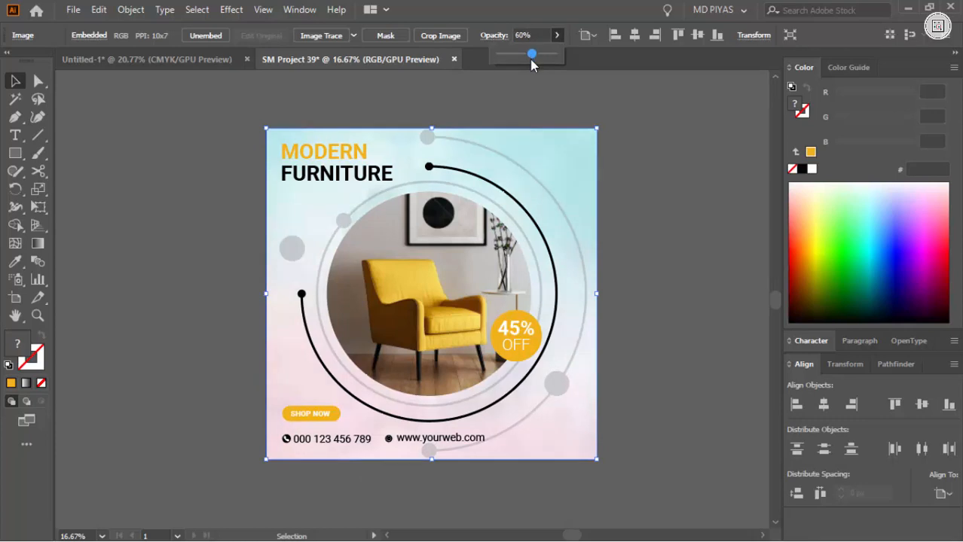
left_click(631, 167)
left_click_drag(631, 168, 590, 91)
left_click_drag(528, 53, 526, 53)
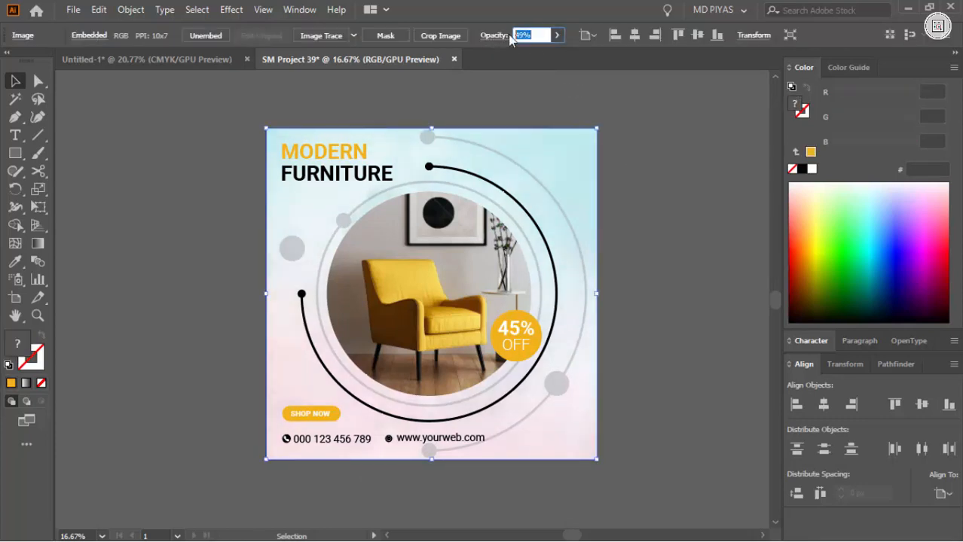
left_click(674, 381)
Step: Select the whole post design and group it
key("ctrl+space")
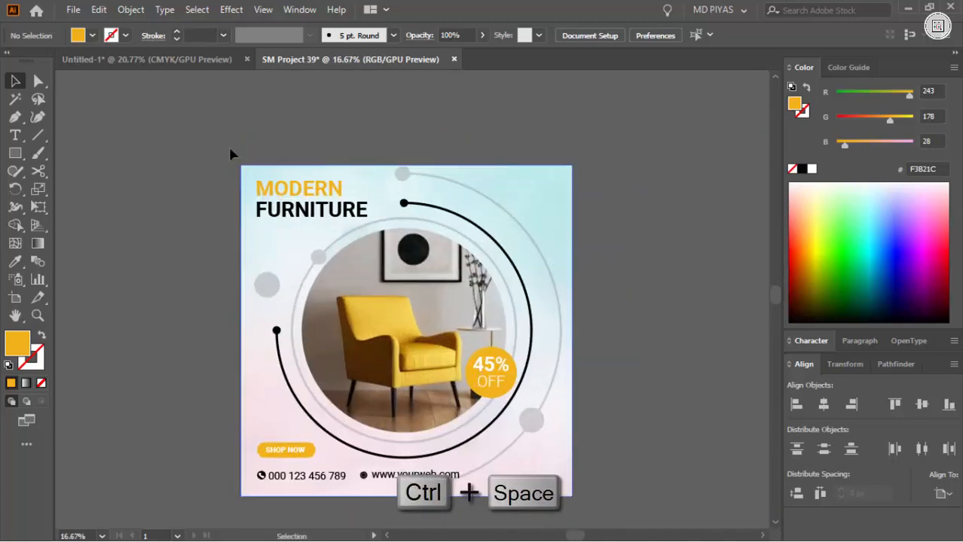
left_click_drag(229, 147, 614, 521)
key("ctrl+g")
left_click(615, 372)
Step: Create a 2000 × 2000 px rectangle over the design
key("m")
key("ctrl+space")
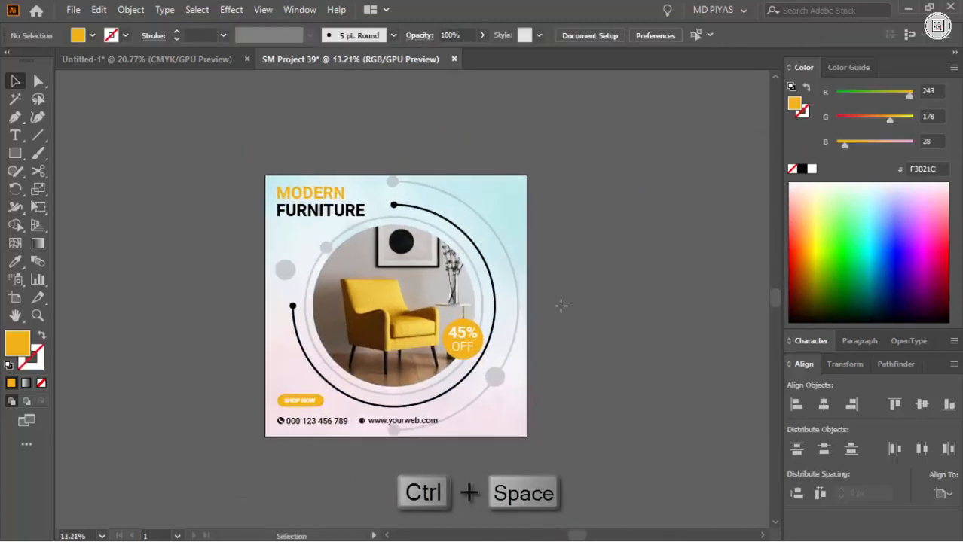
left_click(525, 269)
type("2000")
key("Tab")
type("2000")
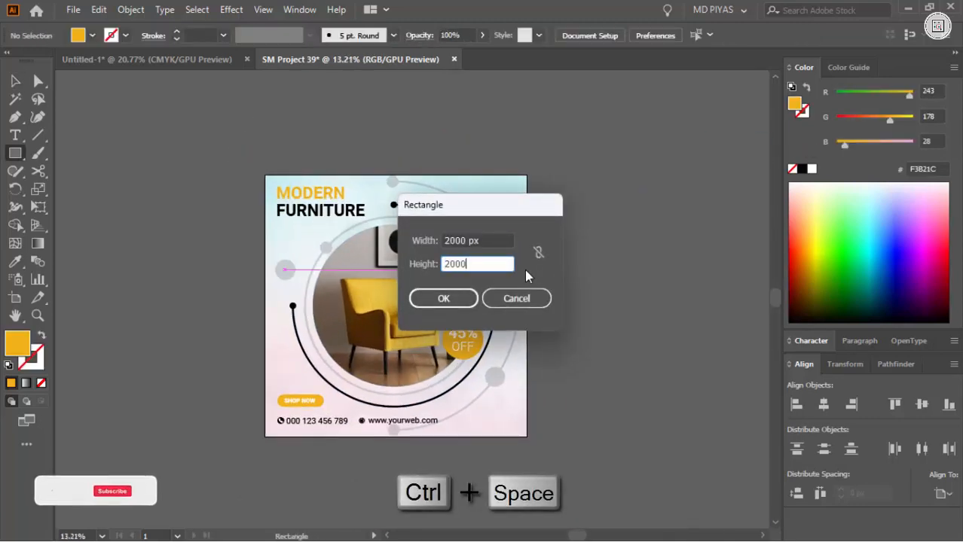
key("Return")
Step: Fill the new square with white and center it horizontally and vertically on the artboard
key("v")
left_click(811, 170)
left_click(825, 405)
left_click(922, 405)
left_click(626, 313)
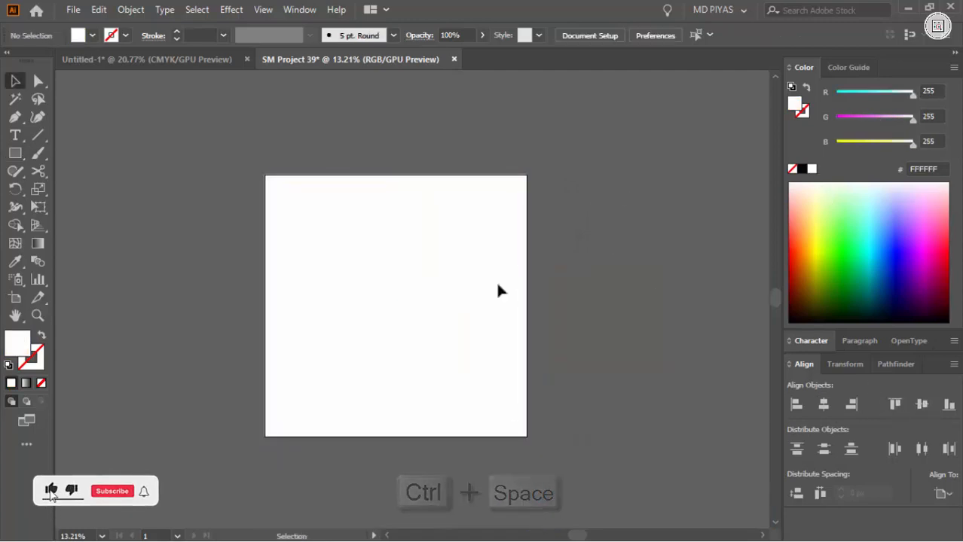
Step: Select the white square together with the grouped design and make a clipping mask
key("ctrl+a")
right_click(469, 276)
left_click(525, 418)
Step: Inspect the finished post enlarged in full-screen mode and return to the normal screen mode
key("f")
key("f")
scroll(529, 227, "up", 3)
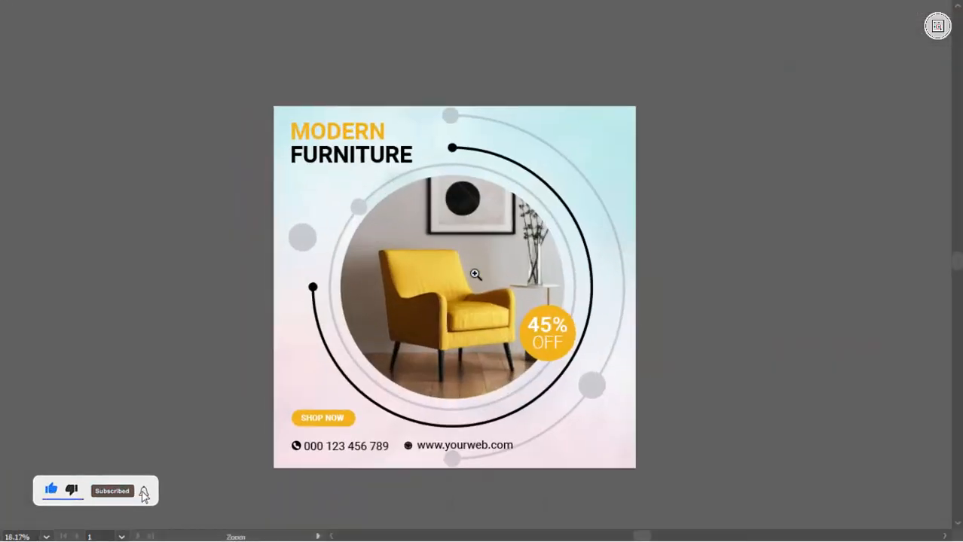
left_click_drag(511, 321, 511, 308)
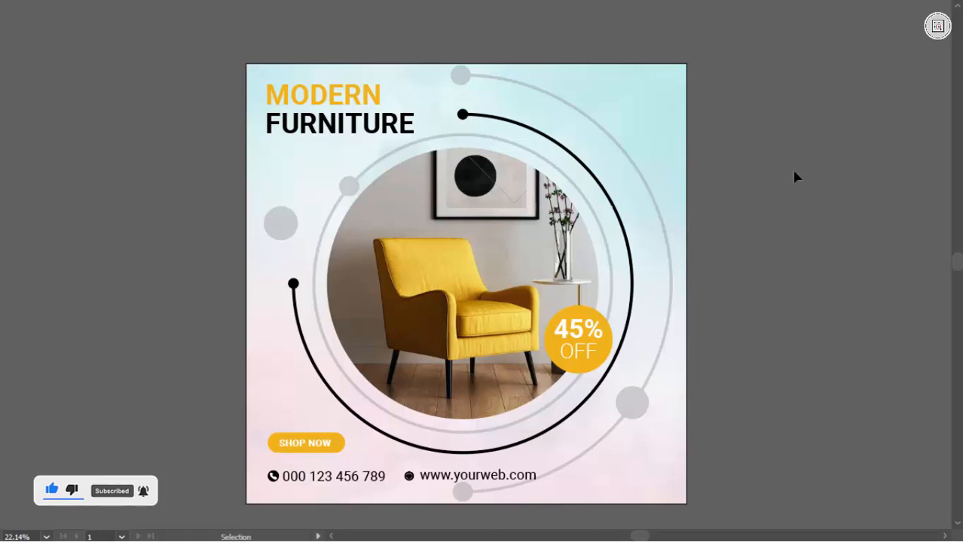
key("f")
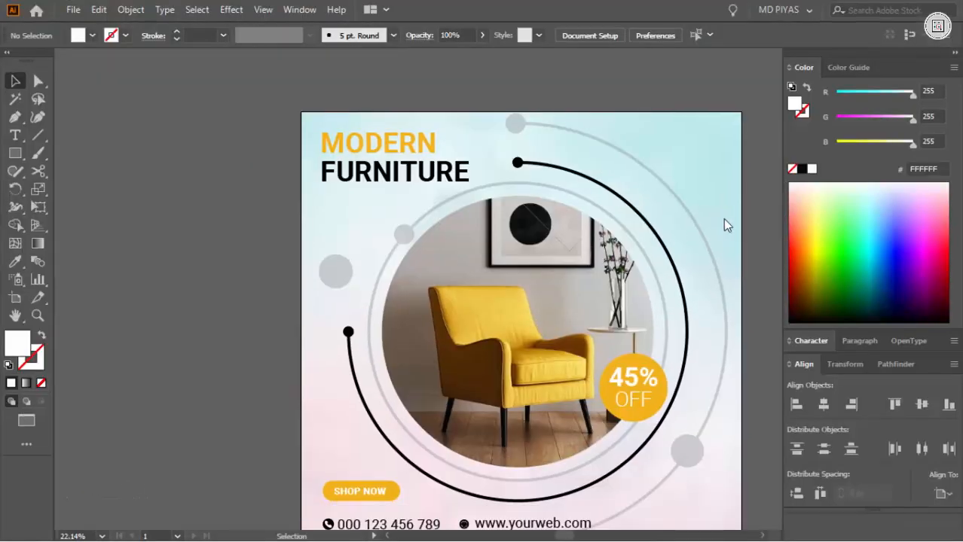